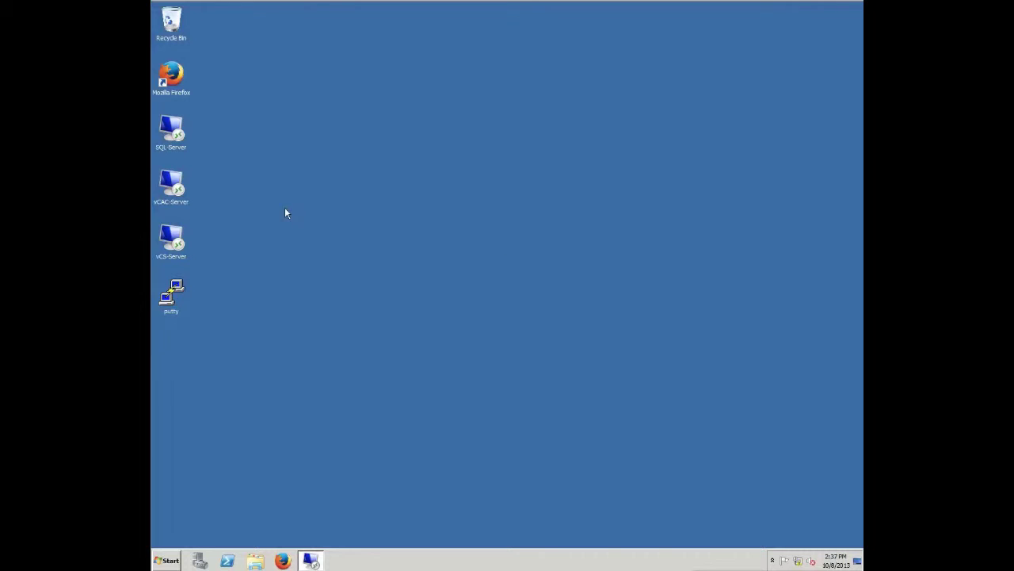
Launch Firefox and sign in to vCAC with the domain administrator user name and password.
{"action": "double_click", "coordinate": [179, 74]}
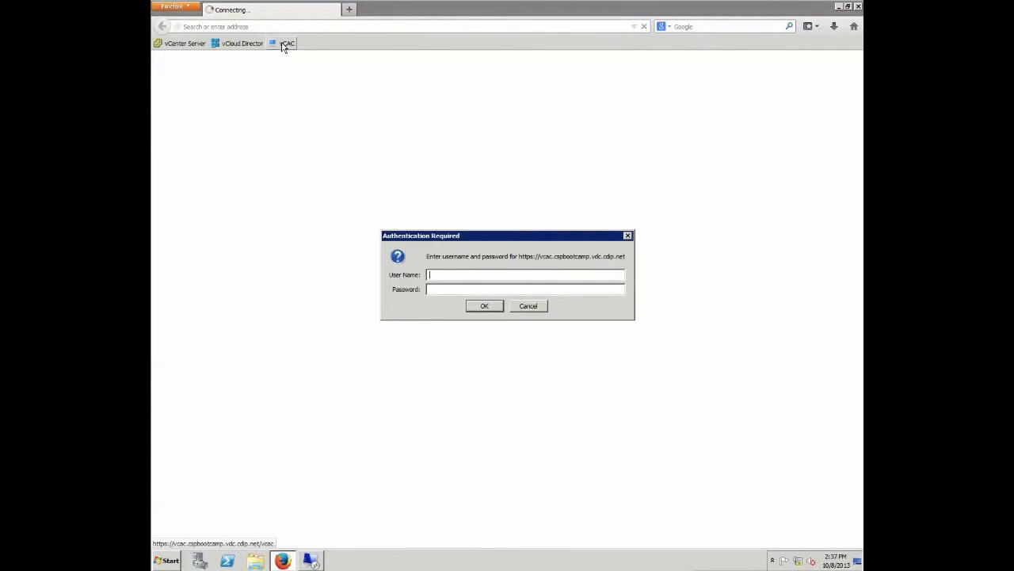
{"action": "type", "text": "cspbootcamp\\vcacadmin"}
{"action": "key", "text": "Tab"}
{"action": "type", "text": "**********"}
{"action": "key", "text": "Return"}
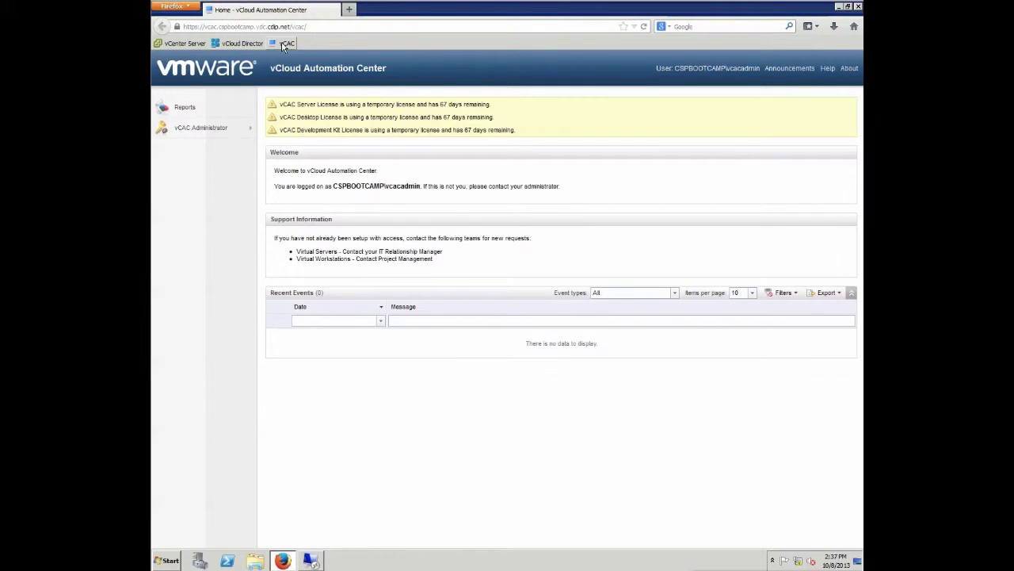
{"action": "mouse_move", "coordinate": [202, 138]}
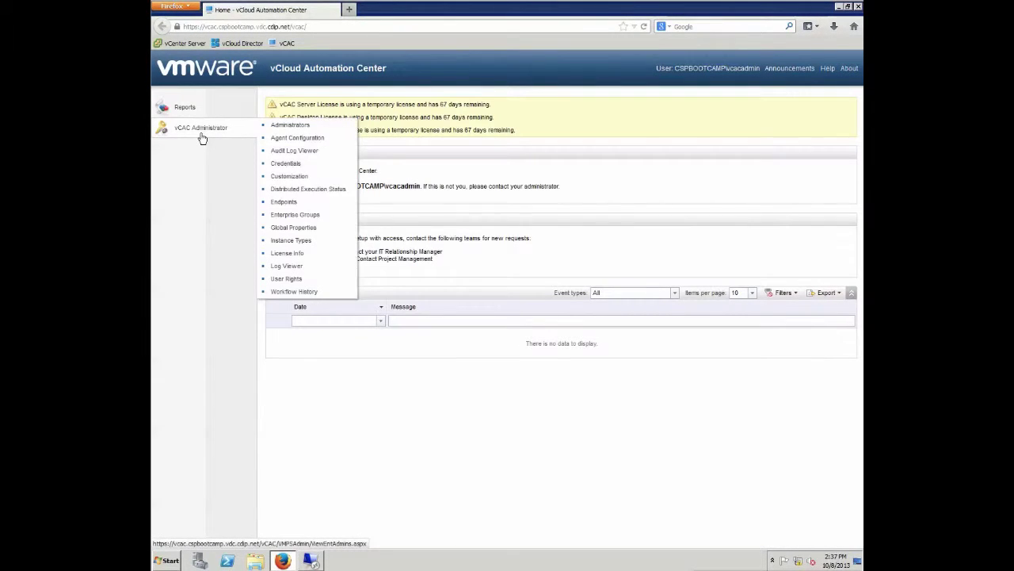
Save a new credential 'vCenter - vcs' with username Administrator and its password.
{"action": "left_click", "coordinate": [300, 172]}
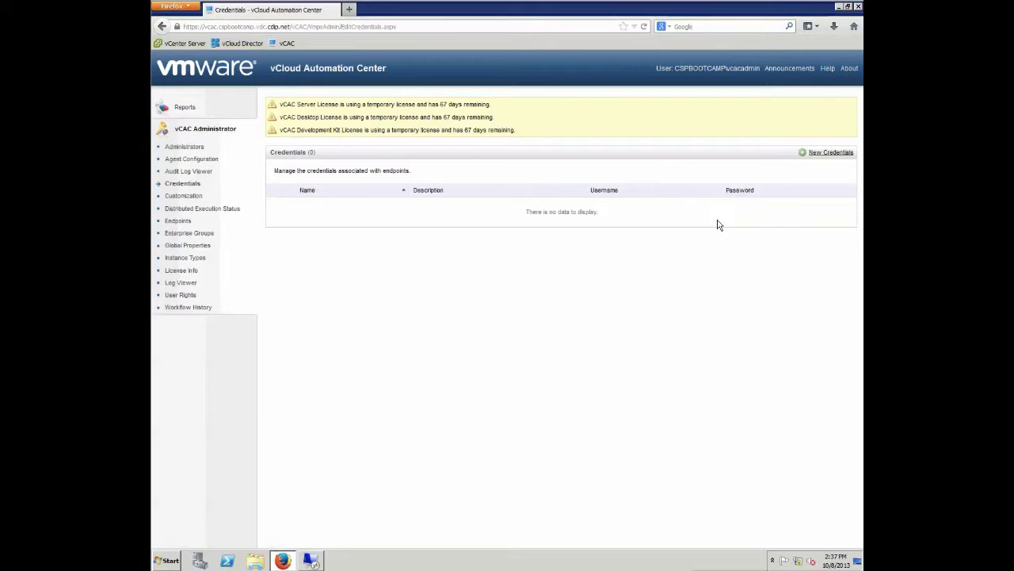
{"action": "left_click", "coordinate": [834, 154]}
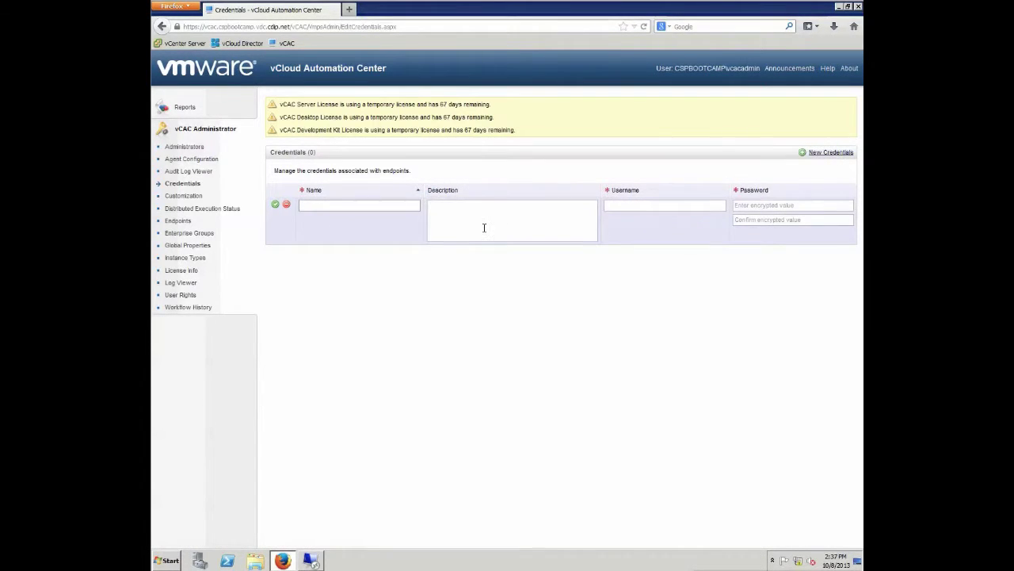
{"action": "type", "text": "vCenter - vcs"}
{"action": "key", "text": "Tab"}
{"action": "type", "text": "Administrator"}
{"action": "key", "text": "Tab"}
{"action": "type", "text": "**********"}
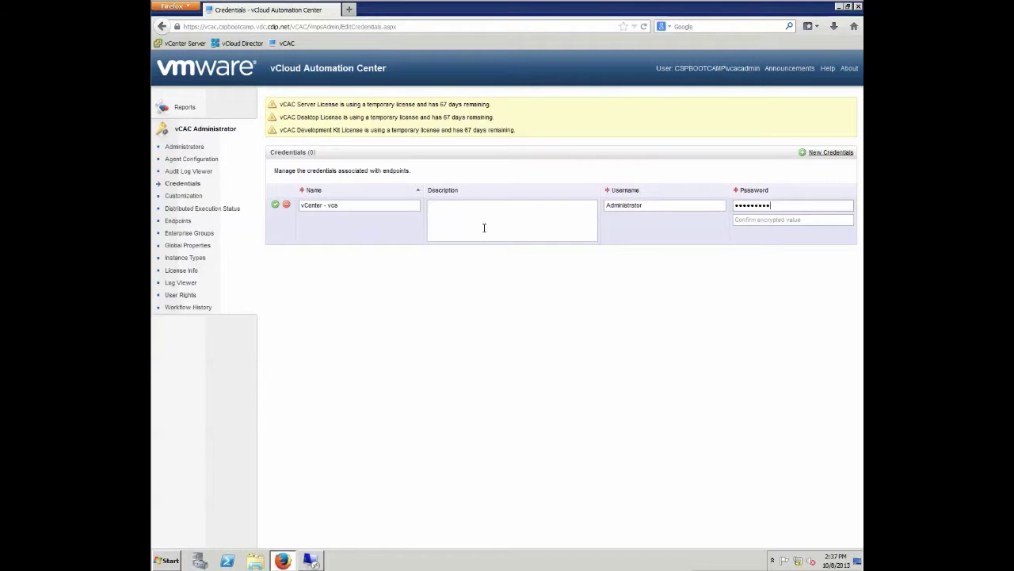
{"action": "key", "text": "Tab"}
{"action": "type", "text": "******"}
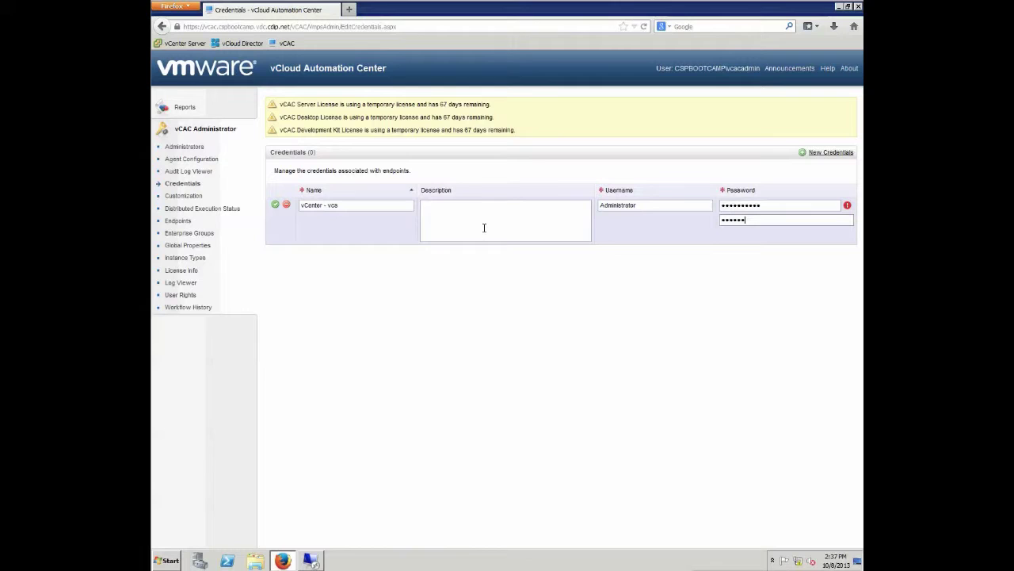
{"action": "type", "text": "****"}
{"action": "key", "text": "Tab"}
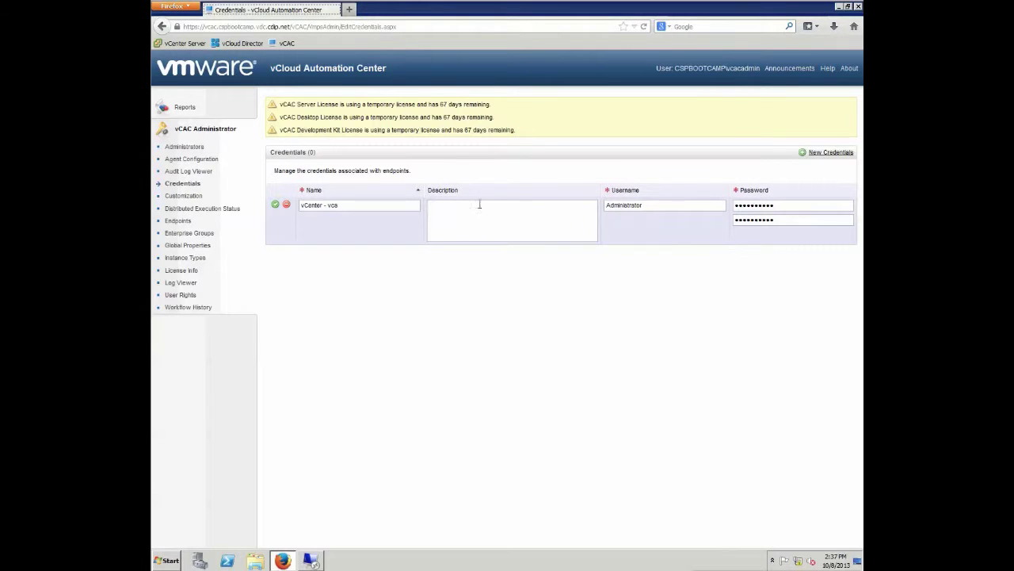
{"action": "left_click", "coordinate": [275, 205]}
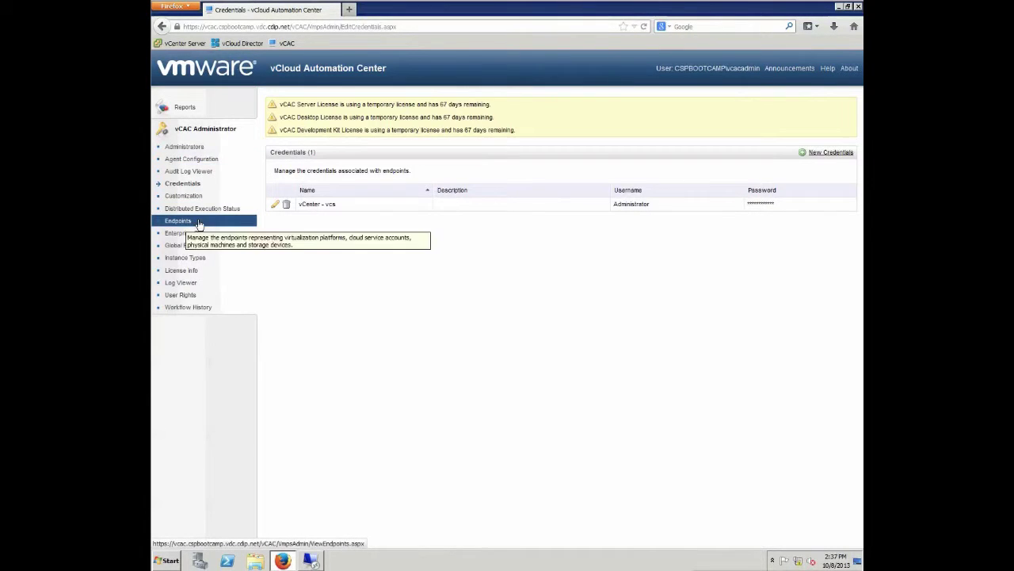
{"action": "left_click", "coordinate": [235, 222]}
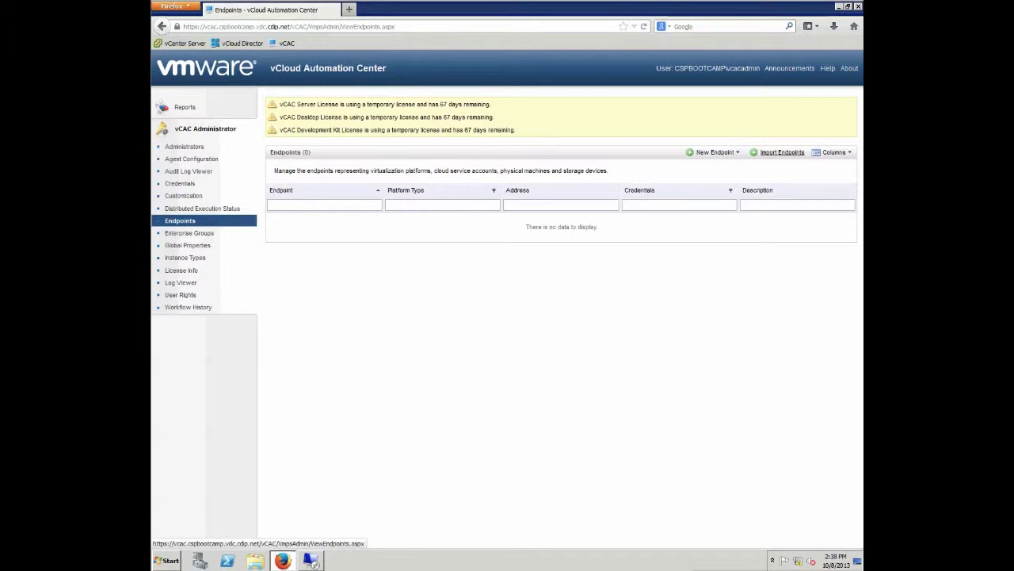
{"action": "left_click", "coordinate": [710, 151]}
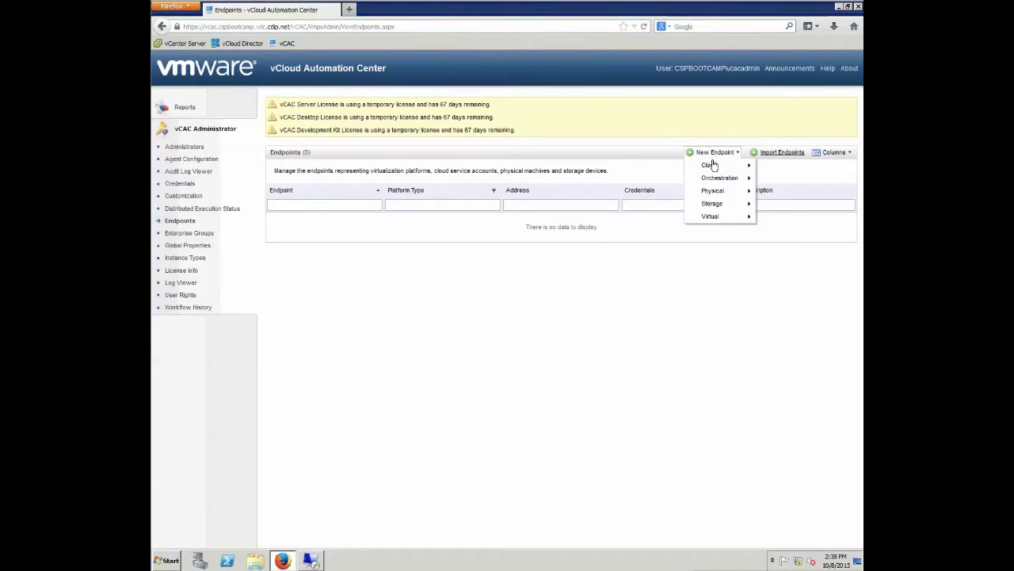
{"action": "mouse_move", "coordinate": [718, 216]}
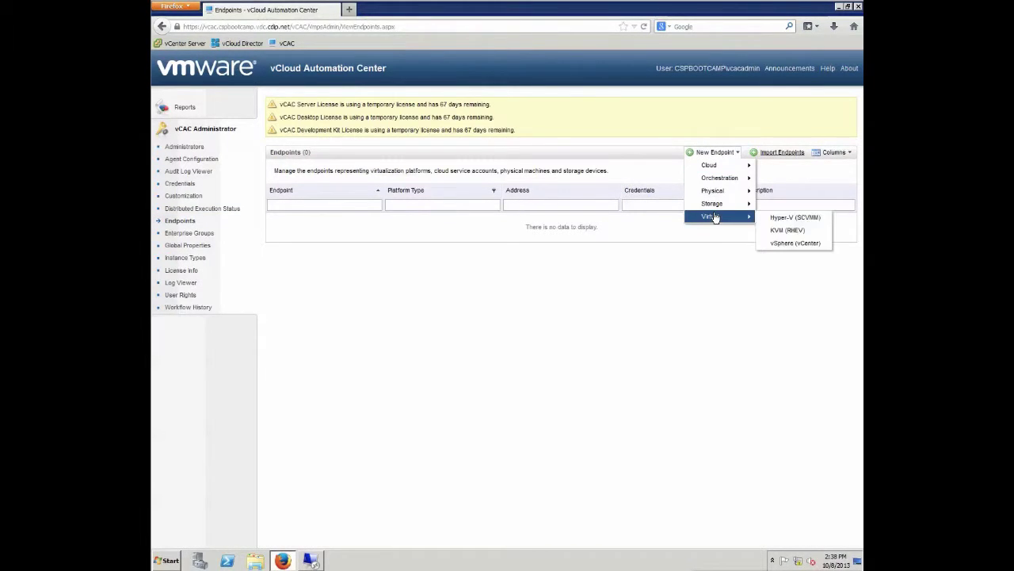
{"action": "left_click", "coordinate": [793, 243]}
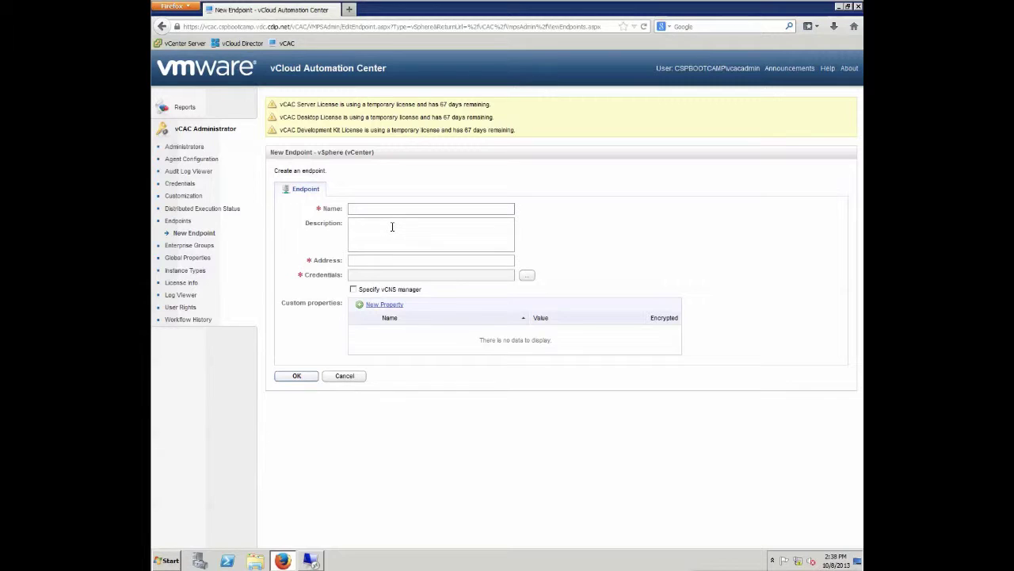
{"action": "type", "text": "vcs.capbootcamp.vdc.cdip.net"}
{"action": "key", "text": "Tab"}
{"action": "key", "text": "Tab"}
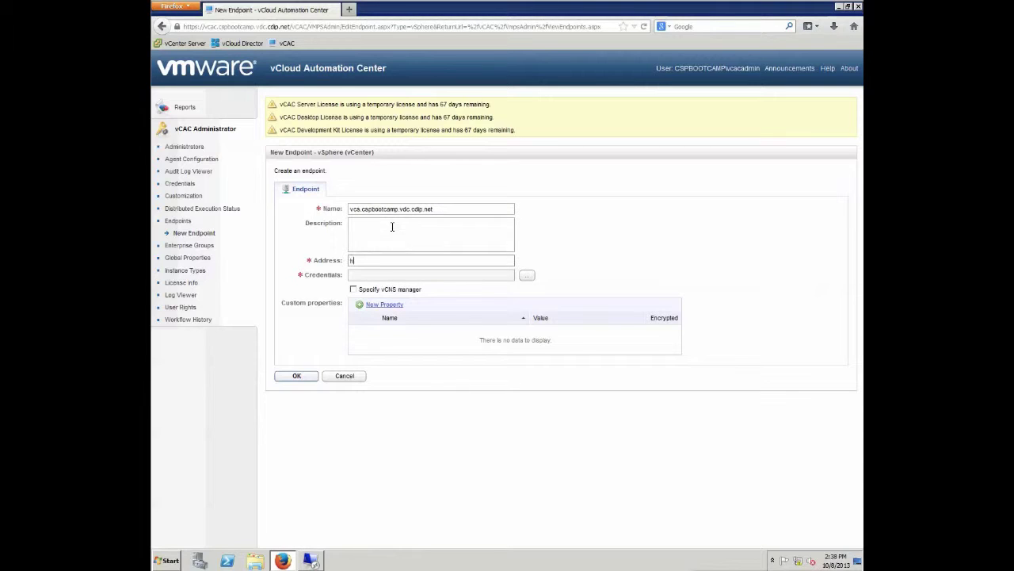
{"action": "type", "text": "https://vcs.cspbootcamp.vdc.cdip.net/sdk"}
Assign the vCenter - vcs credentials to the endpoint and save it.
{"action": "left_click", "coordinate": [527, 275]}
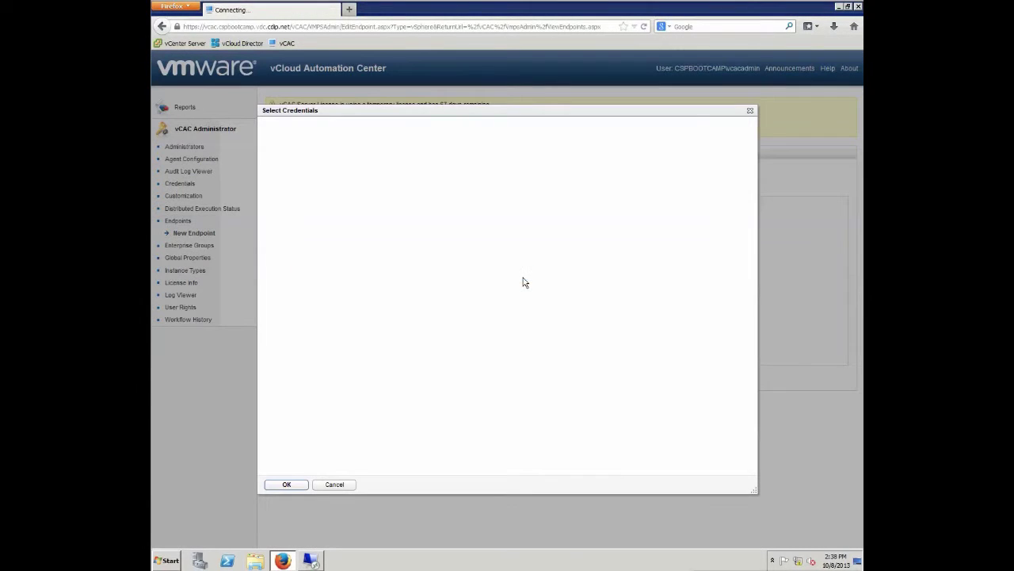
{"action": "left_click", "coordinate": [308, 196]}
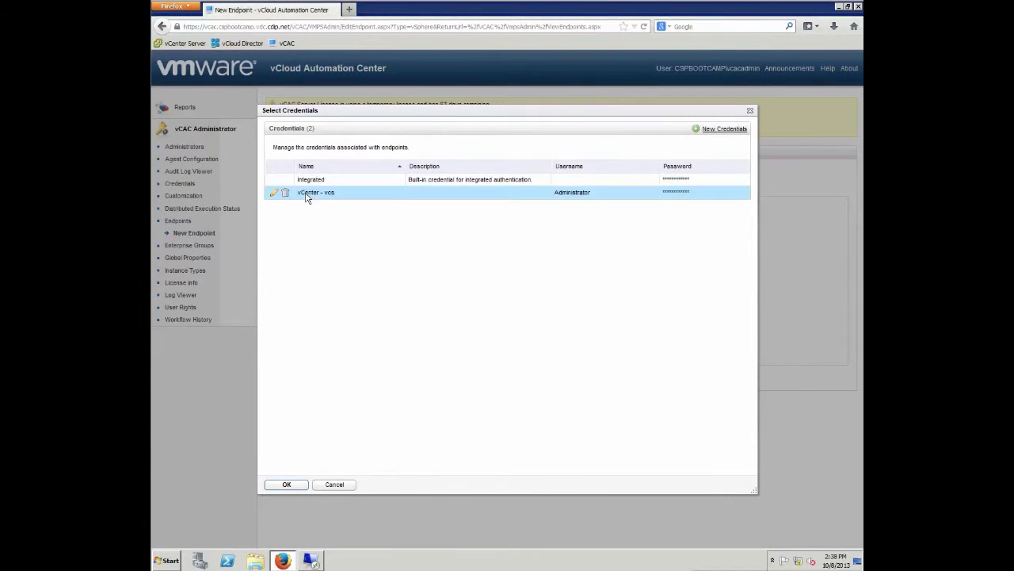
{"action": "left_click", "coordinate": [281, 484]}
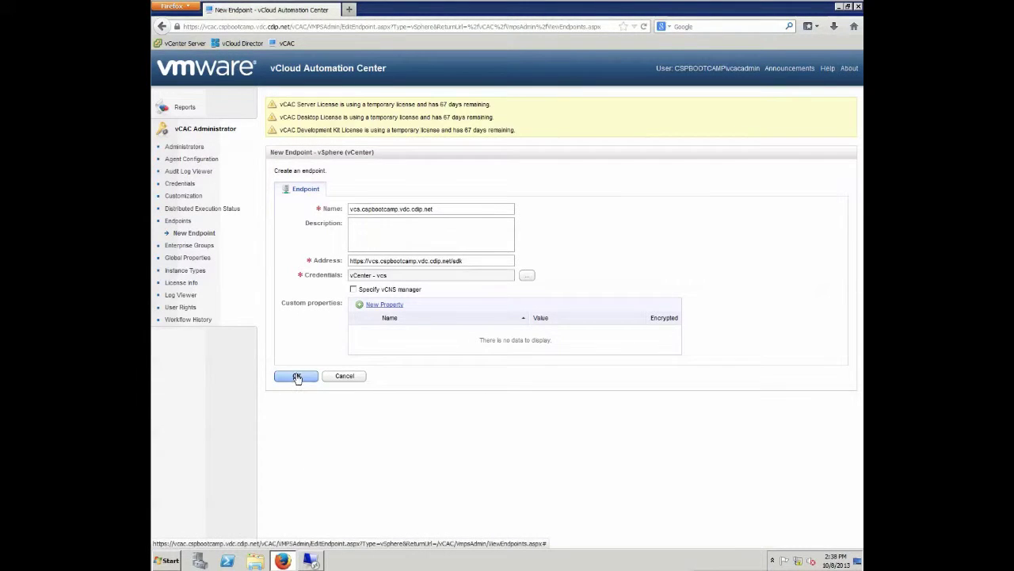
{"action": "left_click", "coordinate": [296, 376]}
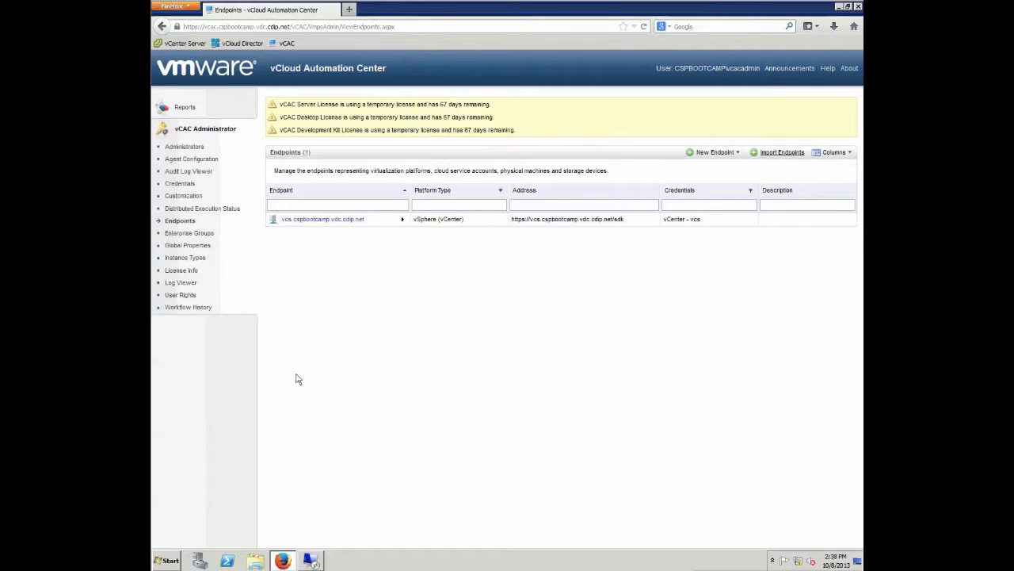
Wait for the new vSphere endpoint to appear in the Endpoints list.
{"action": "key", "text": "super+Tab"}
{"action": "key", "text": "super+Tab"}
{"action": "key", "text": "super+Tab"}
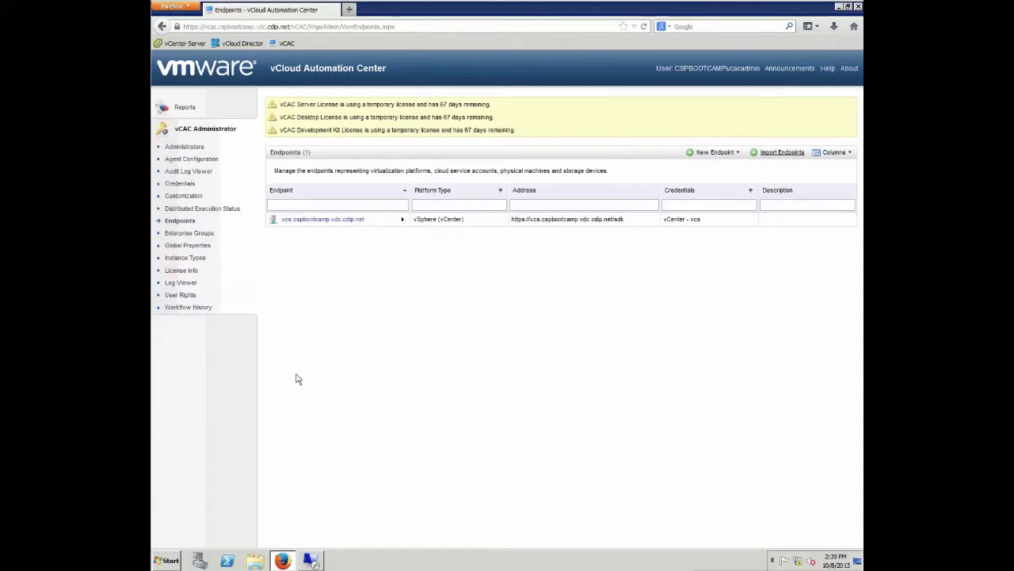
Start a vApp (vCloud Director) endpoint named vcd.cspbootcamp.vdc.cdip.net and enter its address.
{"action": "left_click", "coordinate": [714, 152]}
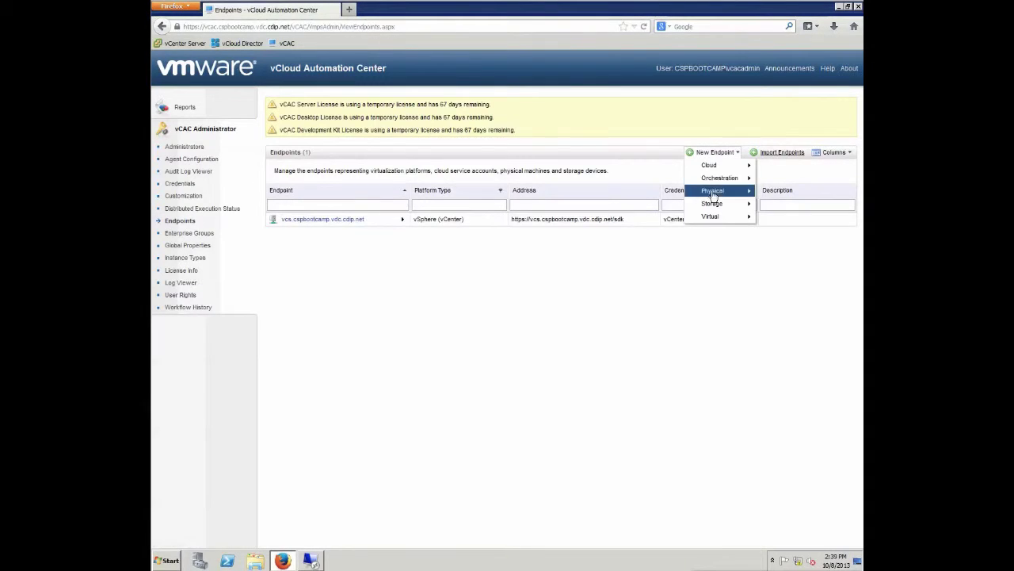
{"action": "mouse_move", "coordinate": [713, 165]}
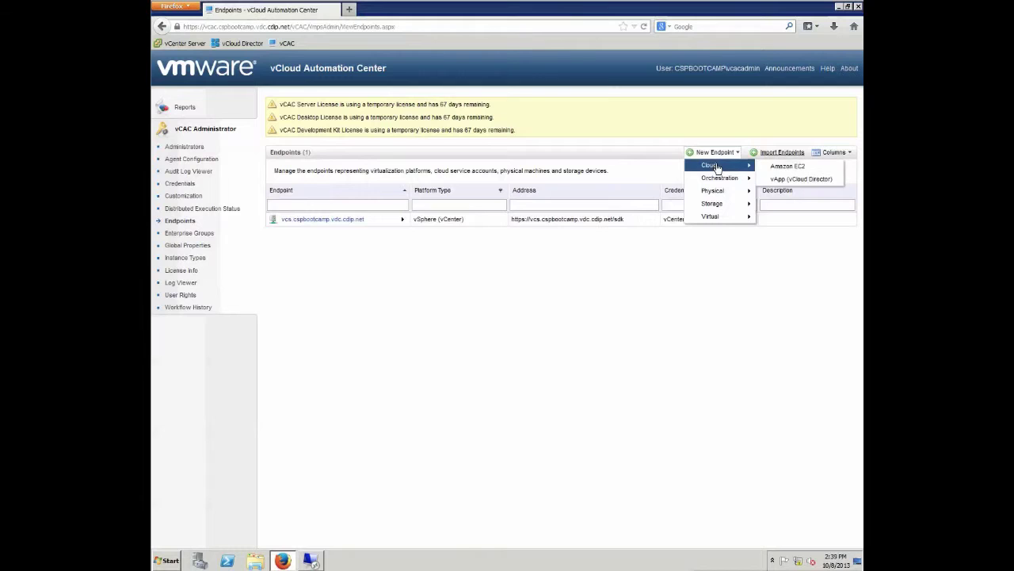
{"action": "left_click", "coordinate": [795, 179]}
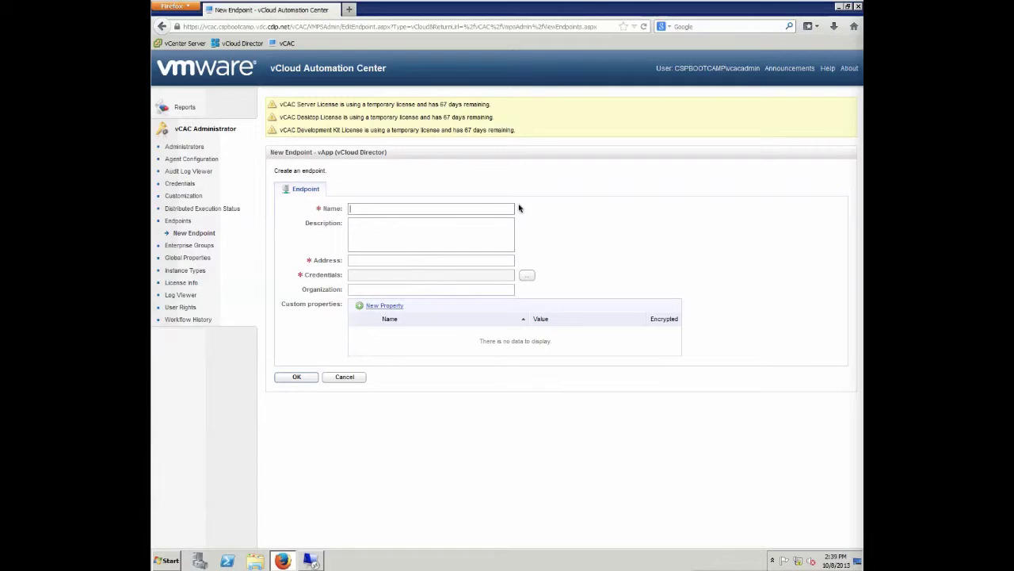
{"action": "type", "text": "vc"}
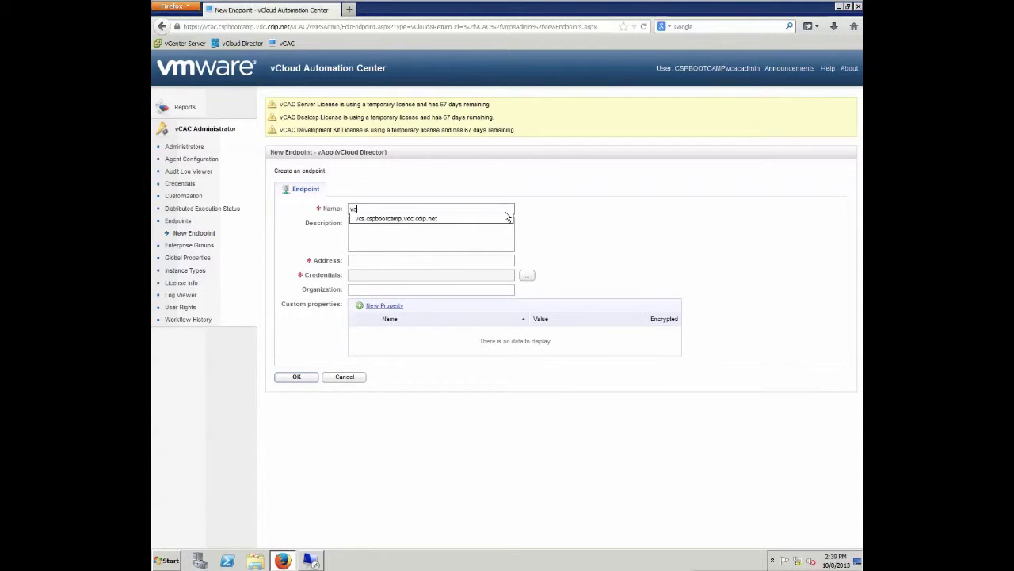
{"action": "type", "text": "d.capbootcam"}
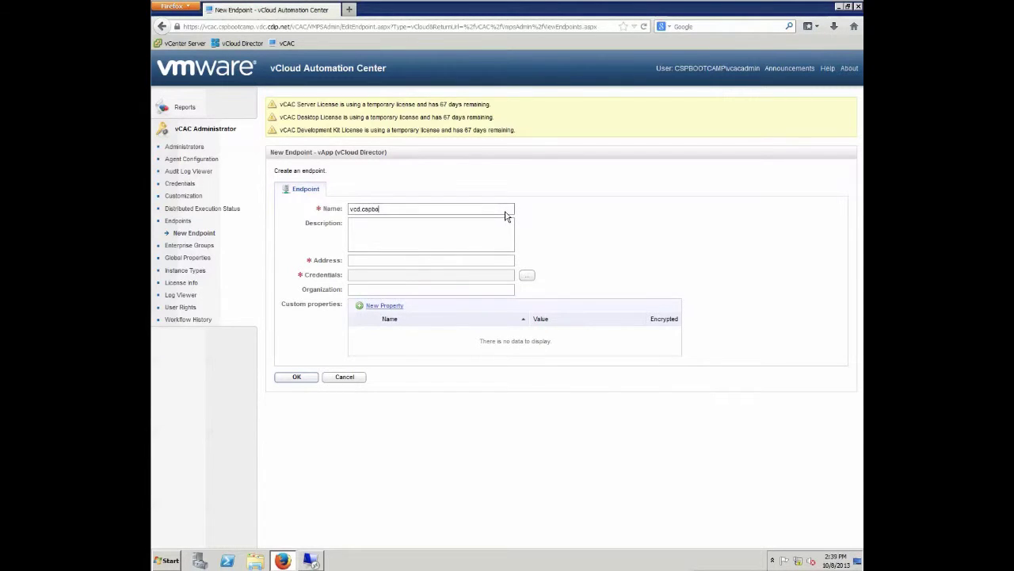
{"action": "type", "text": "p.vdc.cdip.net"}
{"action": "key", "text": "Tab"}
{"action": "key", "text": "Tab"}
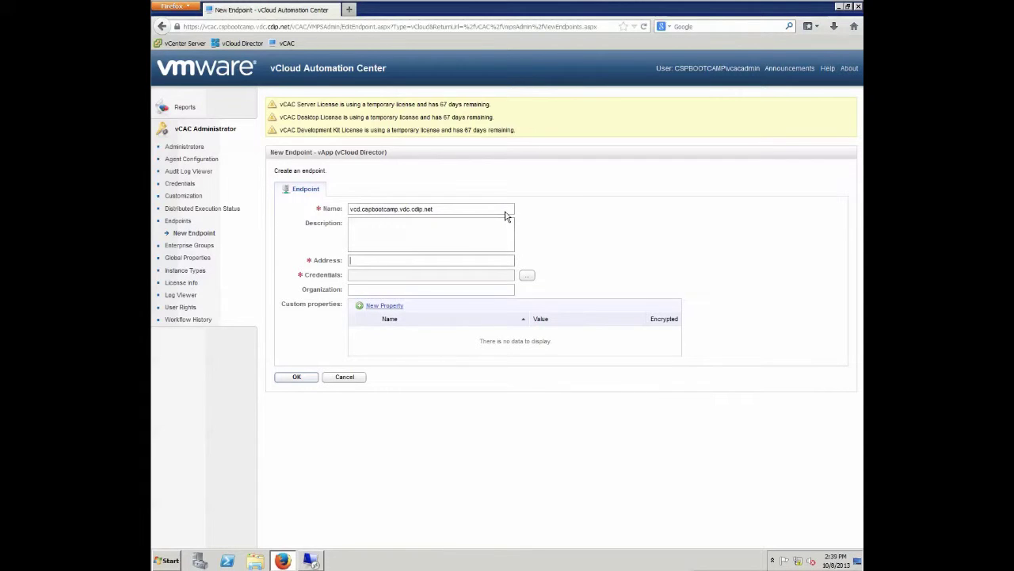
{"action": "type", "text": "https://vc"}
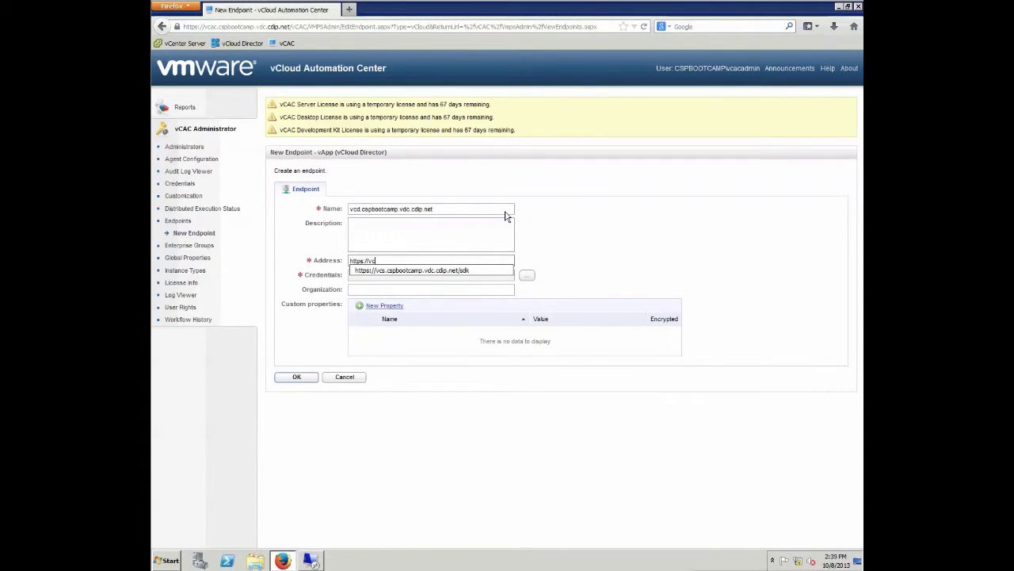
{"action": "type", "text": "d.capnb"}
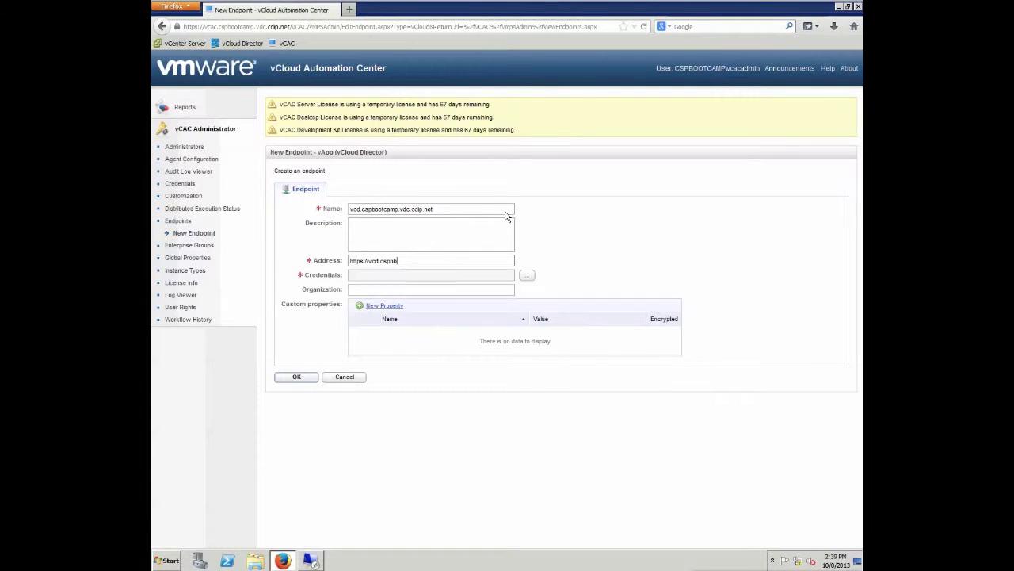
{"action": "type", "text": "otcamp.vdc.cdip.net"}
Assign the vCenter - vcs credentials, save the endpoint, and close Firefox.
{"action": "left_click", "coordinate": [527, 279]}
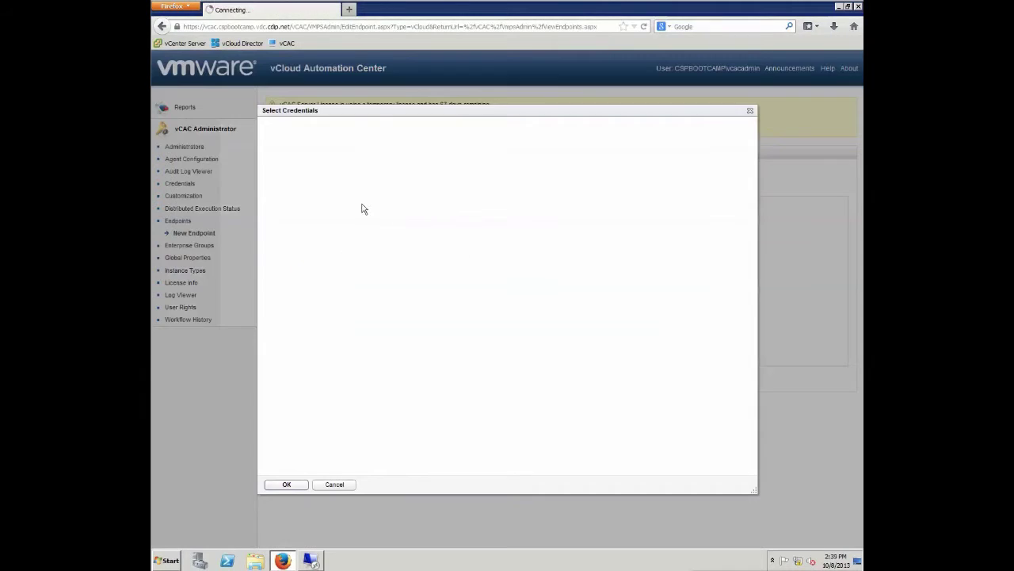
{"action": "left_click", "coordinate": [290, 485]}
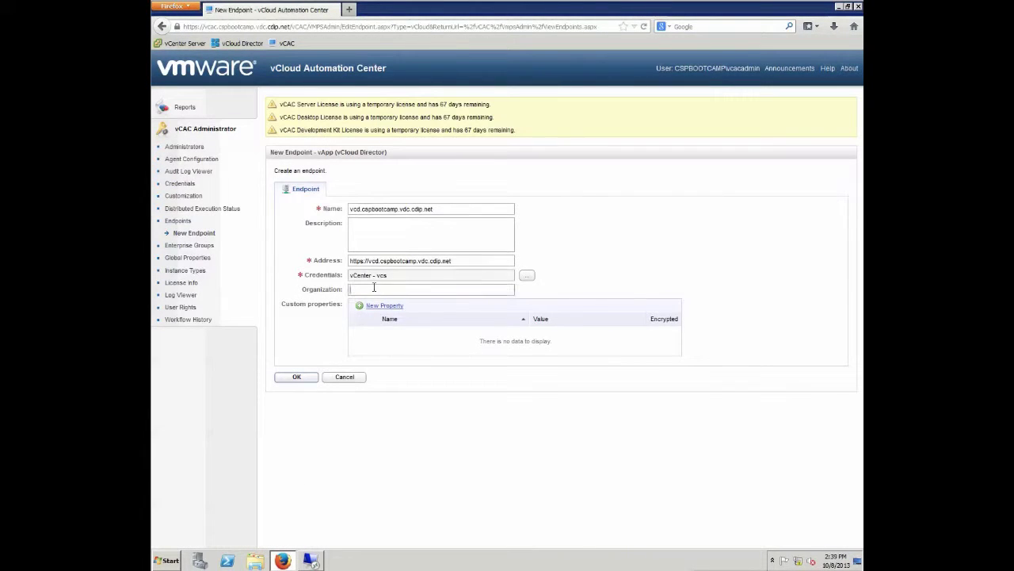
{"action": "left_click", "coordinate": [296, 378]}
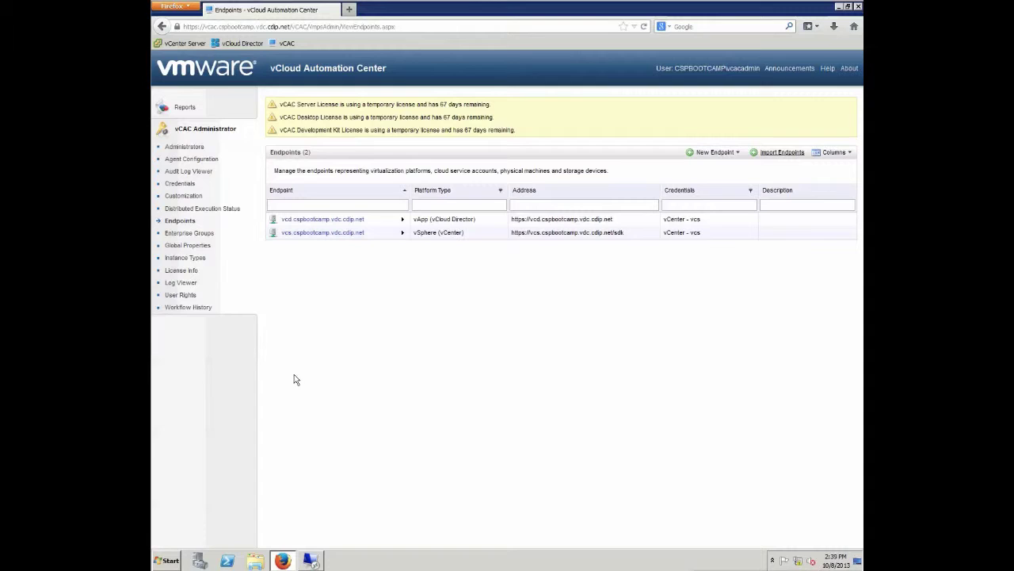
{"action": "left_click", "coordinate": [858, 7]}
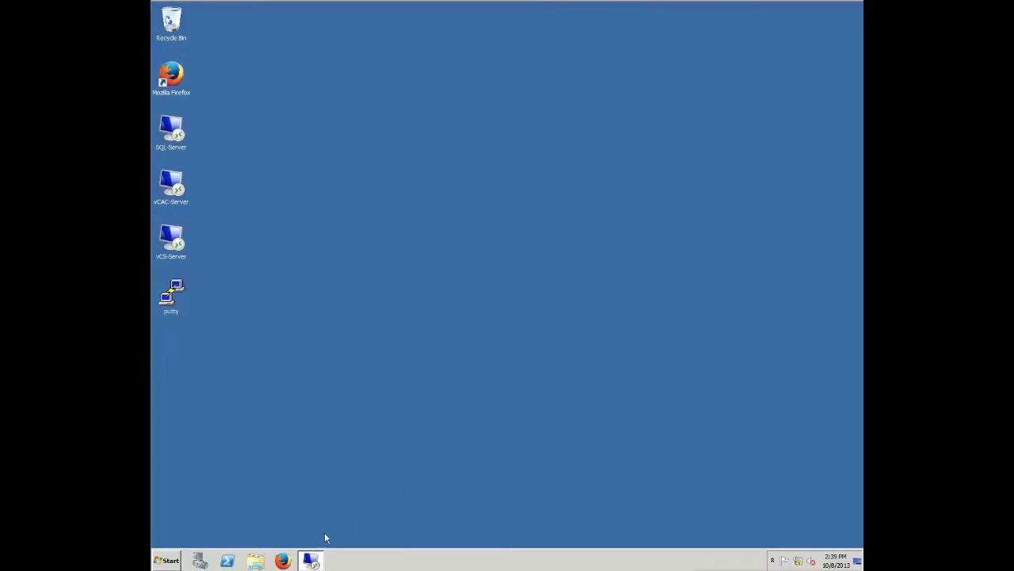
In the vcac remote session, launch vCAC-Agent-Setup from the Setups folder.
{"action": "left_click", "coordinate": [310, 559]}
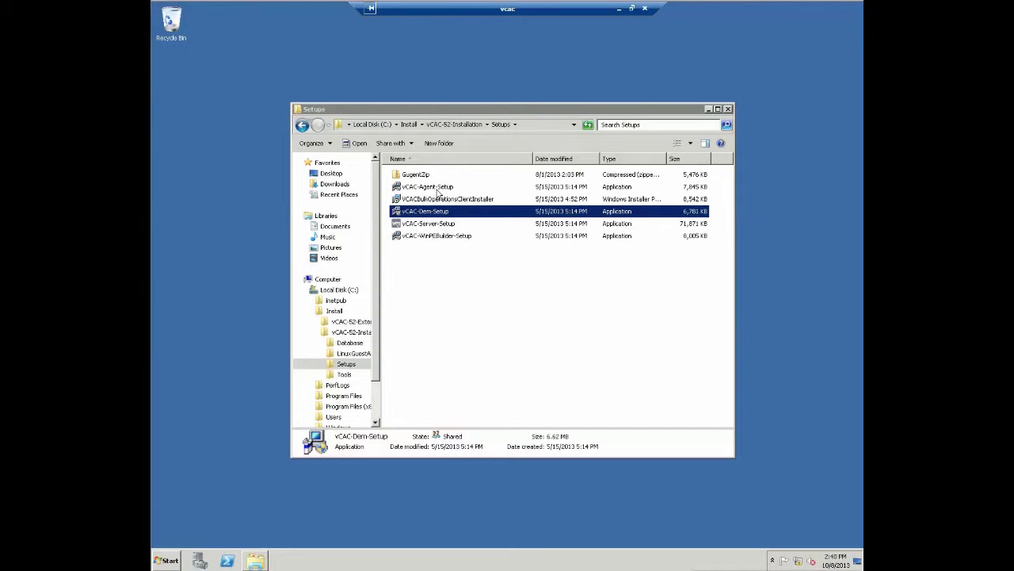
{"action": "left_click", "coordinate": [434, 188]}
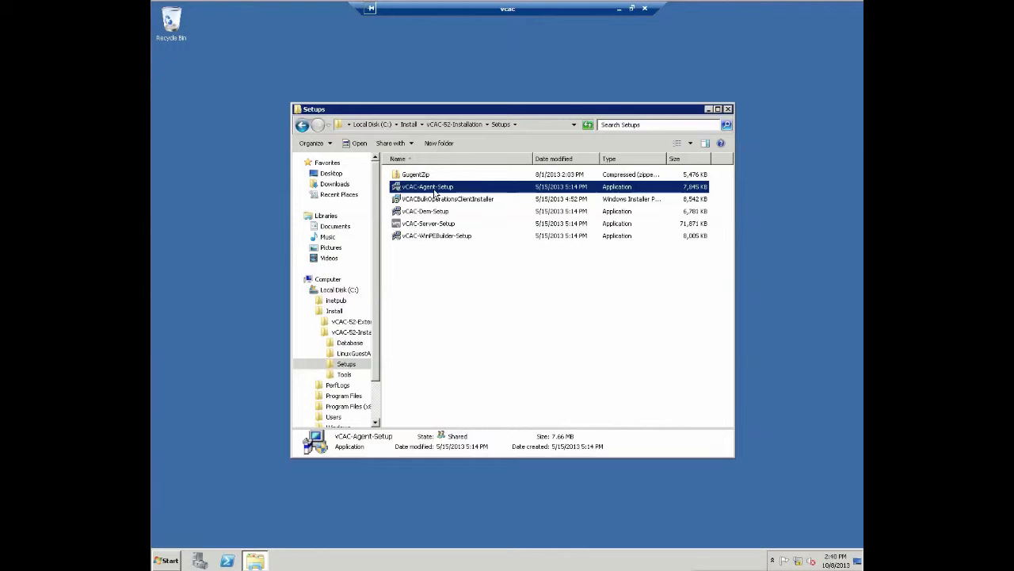
{"action": "double_click", "coordinate": [435, 190]}
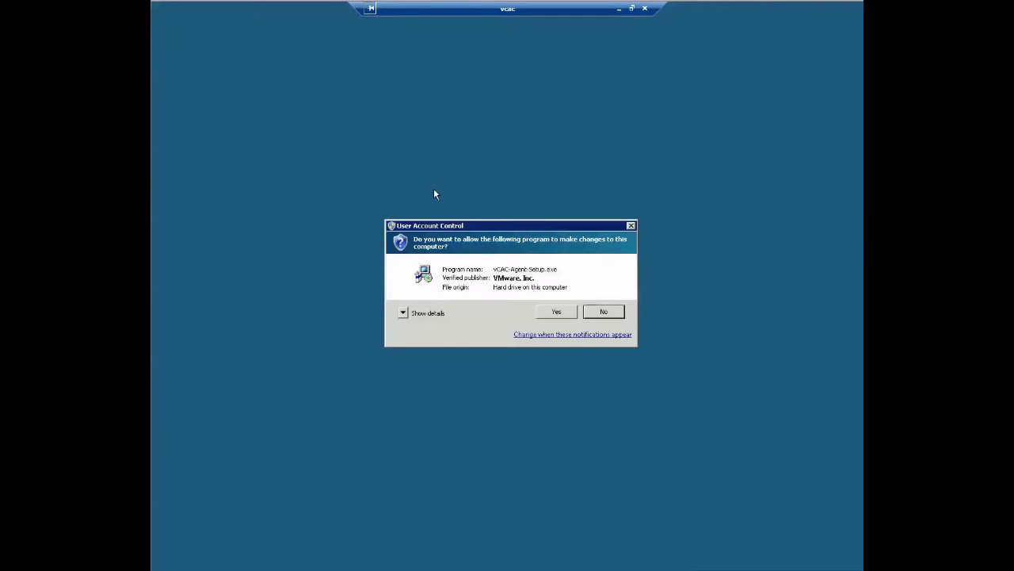
Allow the installer to run, accept the license terms, and reach the Agent Name page.
{"action": "left_click", "coordinate": [557, 312]}
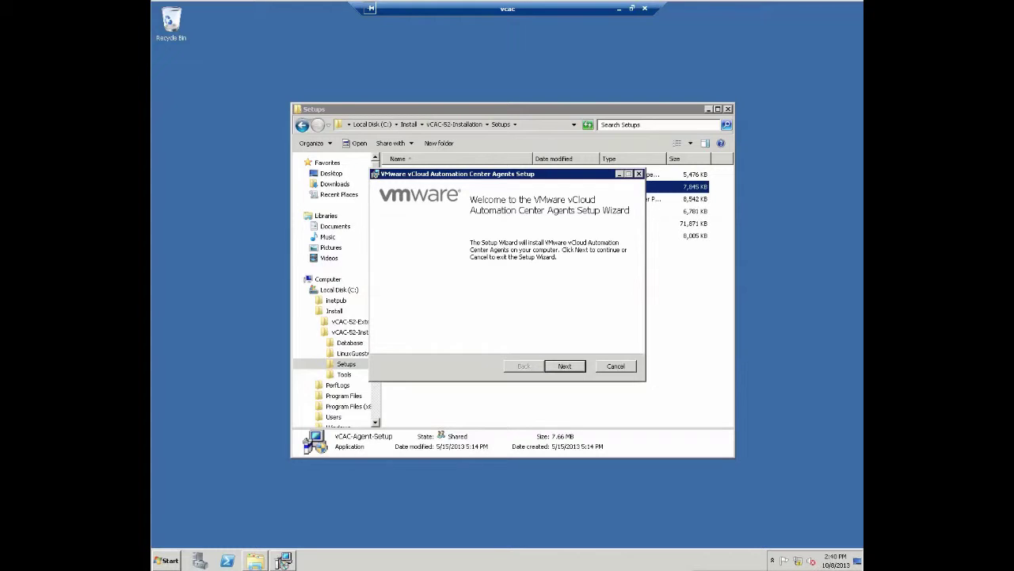
{"action": "left_click", "coordinate": [574, 367]}
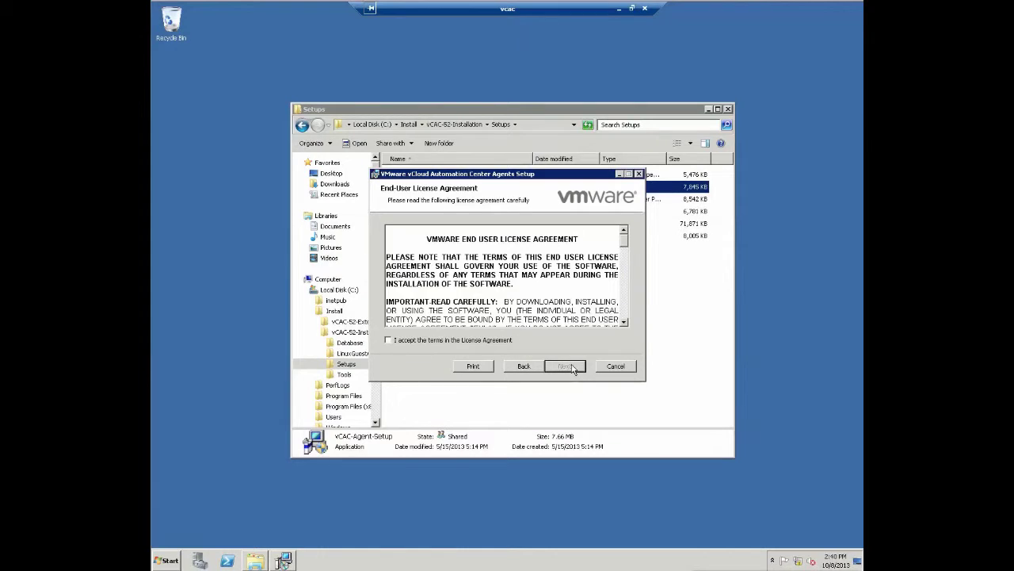
{"action": "left_click", "coordinate": [437, 339]}
{"action": "left_click", "coordinate": [563, 368]}
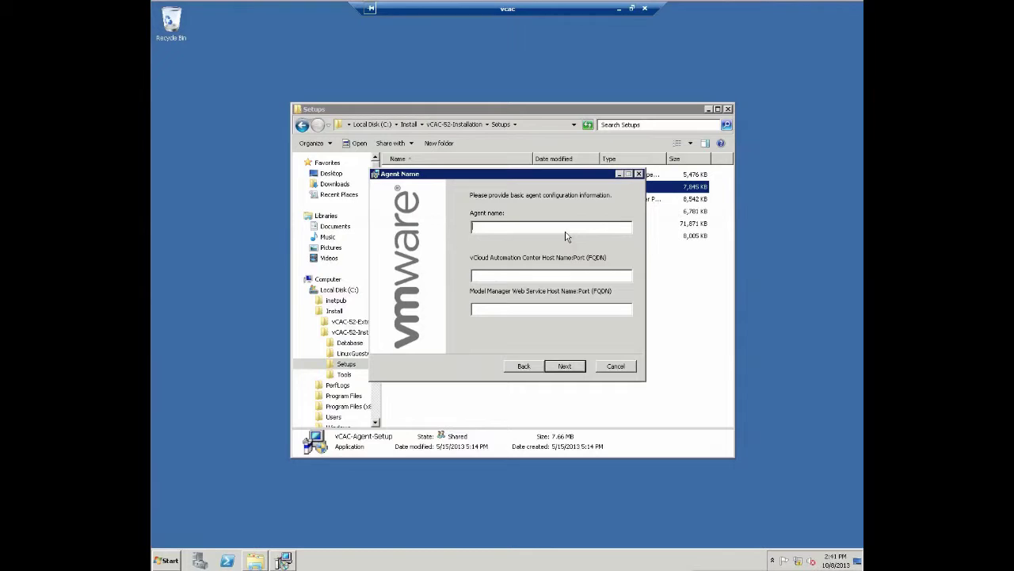
Name the agent vcs.cspbootcamp.vdc.cdip.net and set both host fields to vcac.cspbootcamp.vdc.cdip.net.
{"action": "type", "text": "vca"}
{"action": "type", "text": "."}
{"action": "type", "text": "cspbo"}
{"action": "type", "text": "otcamp."}
{"action": "type", "text": "vdc"}
{"action": "type", "text": ".cdp"}
{"action": "type", "text": ".n"}
{"action": "type", "text": "et"}
{"action": "type", "text": "vcac.cspbootcamp.vdc.cdip.net"}
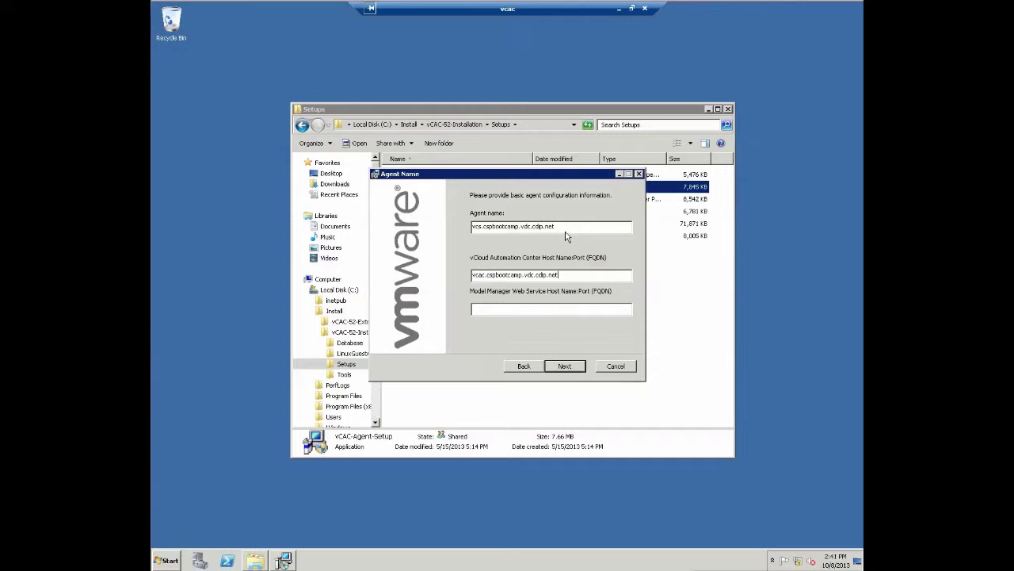
{"action": "type", "text": "vcac.cspbootcamp.vdc.cdip.net"}
{"action": "left_click", "coordinate": [566, 366]}
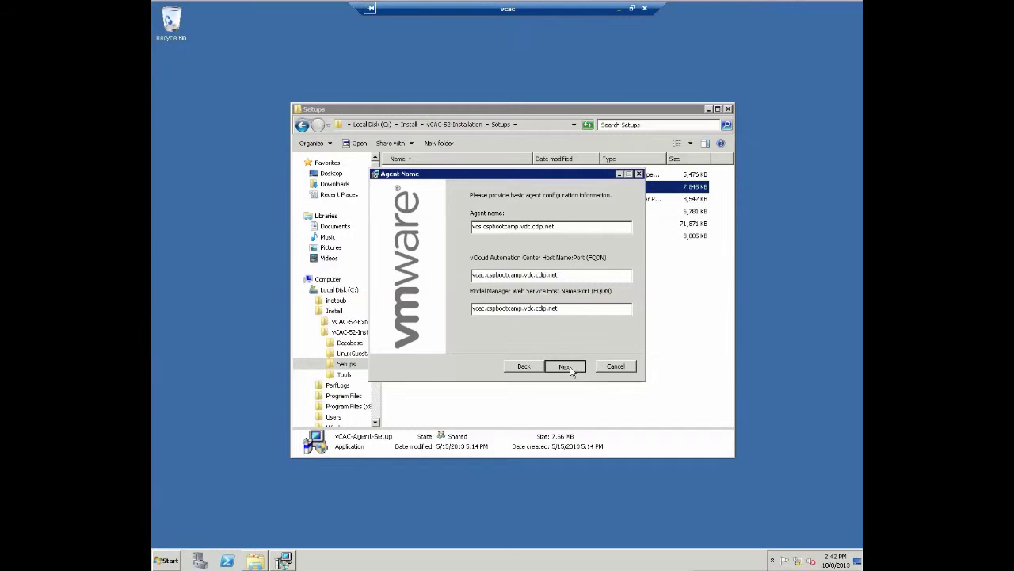
Confirm the agent name settings and keep vSphere Agent as the agent type.
{"action": "left_click", "coordinate": [567, 367]}
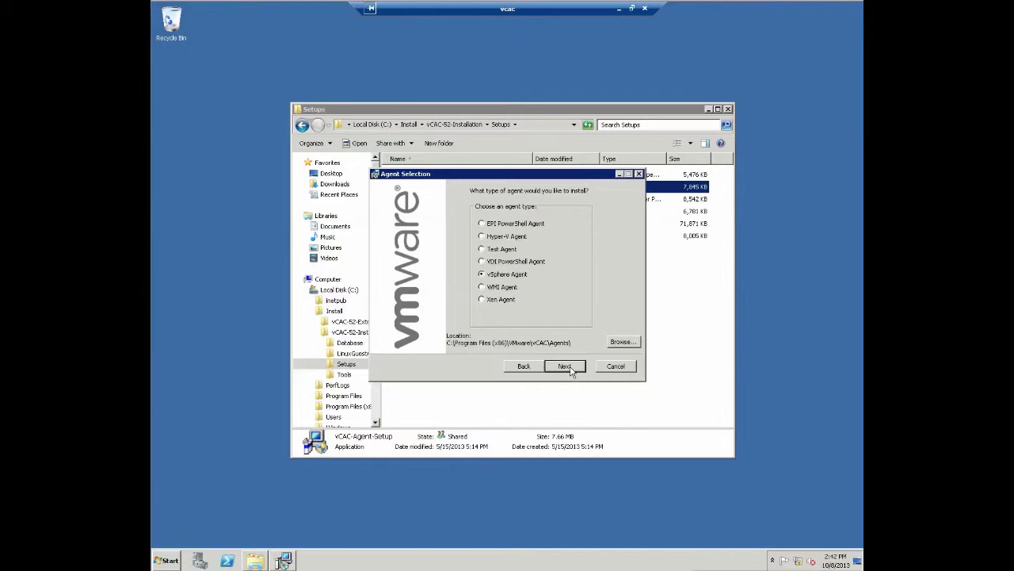
{"action": "left_click", "coordinate": [564, 366]}
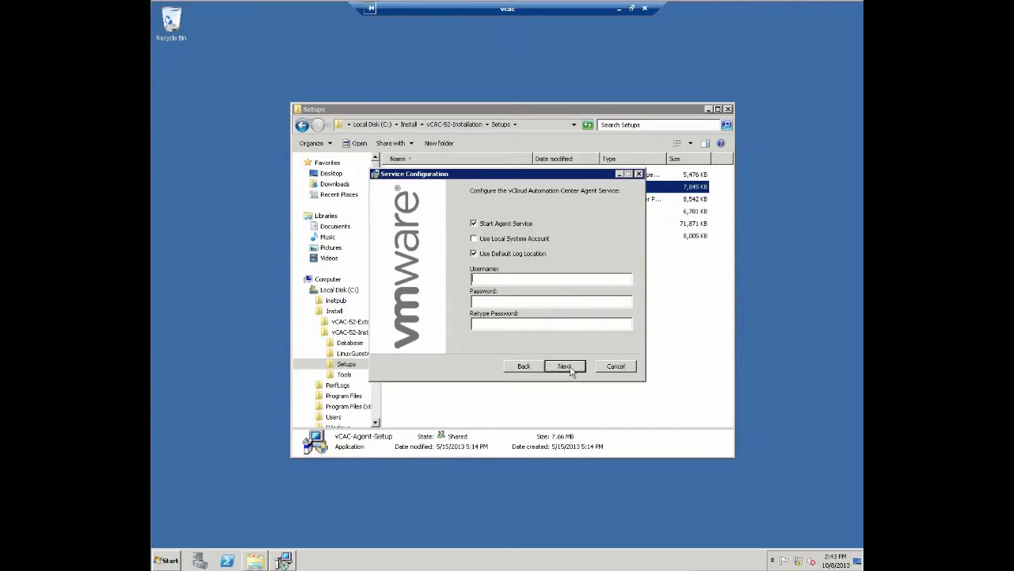
Run the agent service under the domain service account with its password confirmed.
{"action": "type", "text": "cspbootcamp\\vcacsvc"}
{"action": "key", "text": "Tab"}
{"action": "type", "text": "•••••••••••"}
{"action": "key", "text": "Tab"}
{"action": "type", "text": "•••••••••••"}
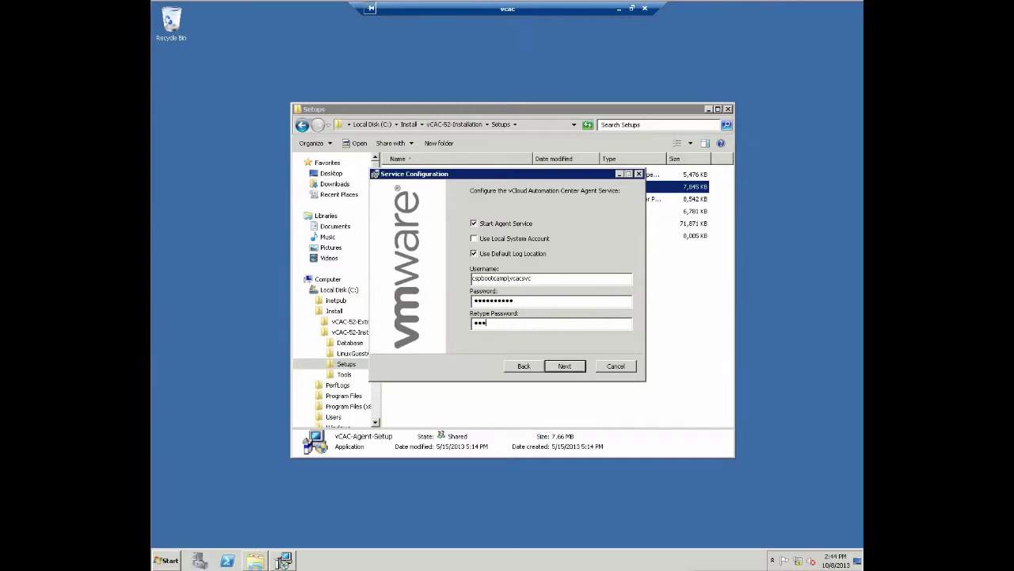
{"action": "left_click", "coordinate": [565, 368]}
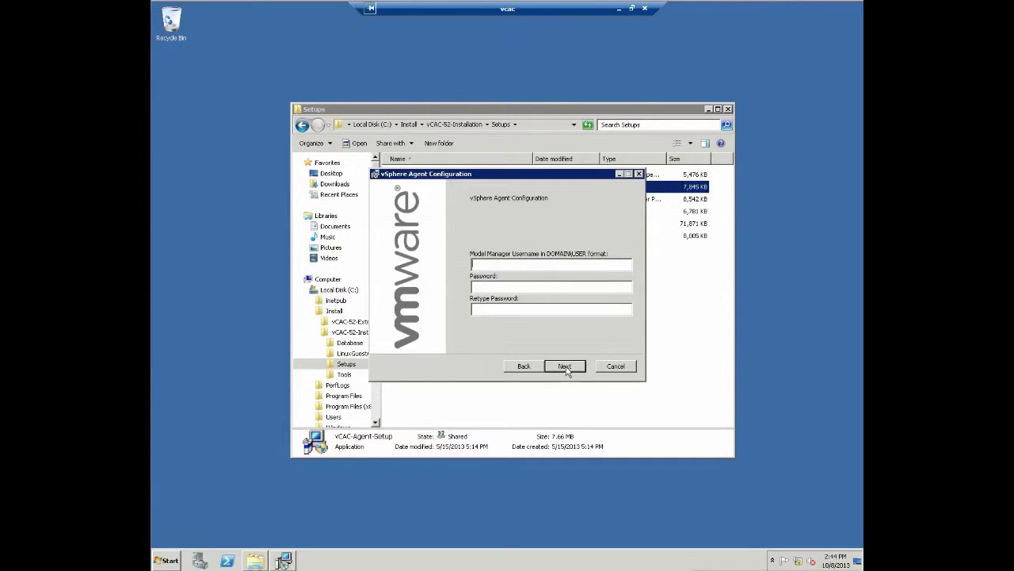
Enter the same service account and password for the Model Manager credentials.
{"action": "type", "text": "cspbootcamp\\vcacsvc"}
{"action": "key", "text": "Tab"}
{"action": "type", "text": "*********"}
{"action": "key", "text": "Tab"}
{"action": "type", "text": "**********"}
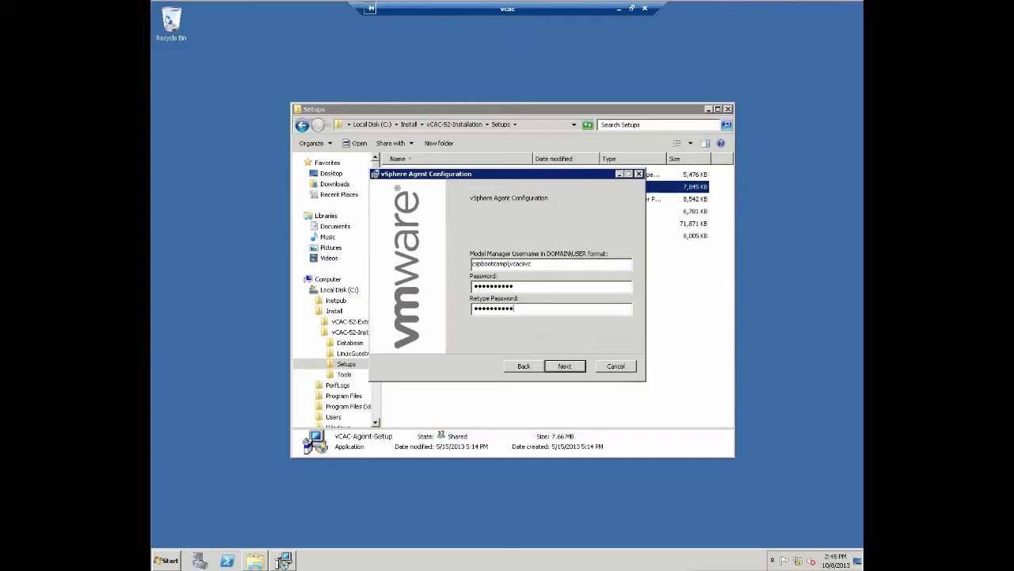
{"action": "left_click", "coordinate": [567, 367]}
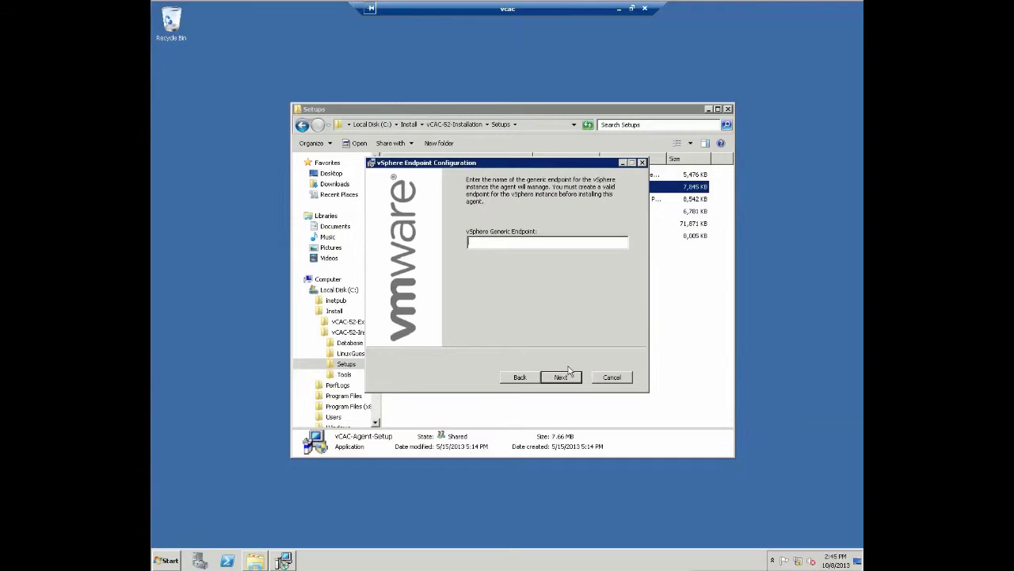
Set the vSphere Generic Endpoint to 'vcs.cspbootcamp.vdc.com' and install the vCAC Agent.
{"action": "type", "text": "vcs.cspbootcamp.vdc.com"}
{"action": "left_click", "coordinate": [568, 376]}
{"action": "left_click", "coordinate": [557, 366]}
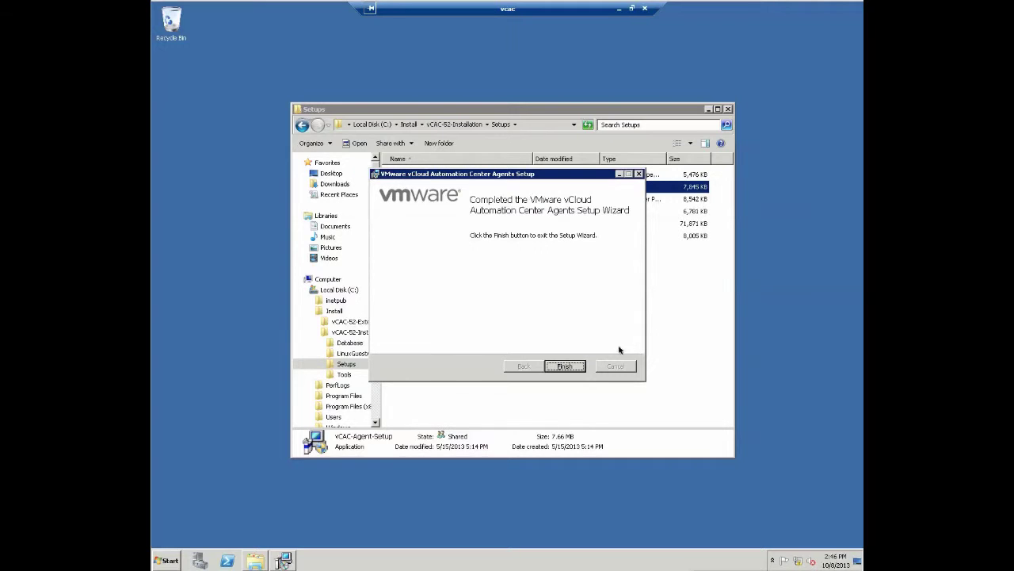
Close the finished agent setup wizard and disconnect from the remote desktop session.
{"action": "left_click", "coordinate": [572, 368]}
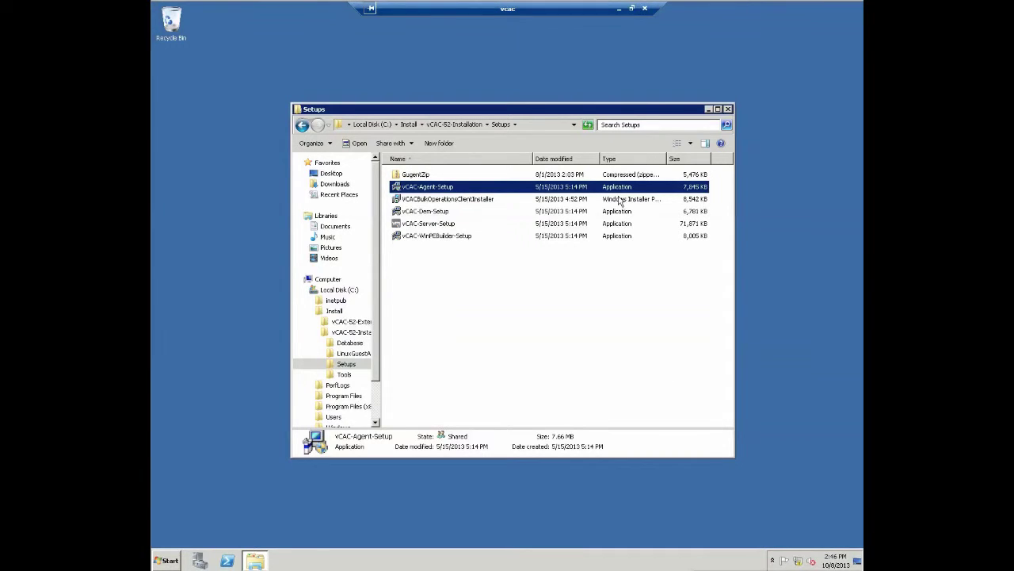
{"action": "left_click", "coordinate": [645, 8]}
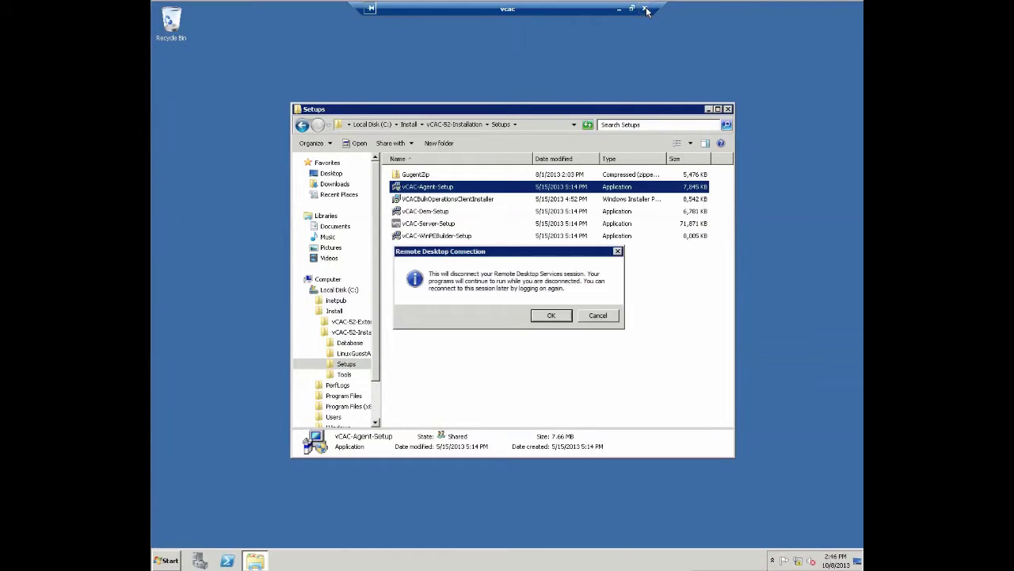
{"action": "key", "text": "Return"}
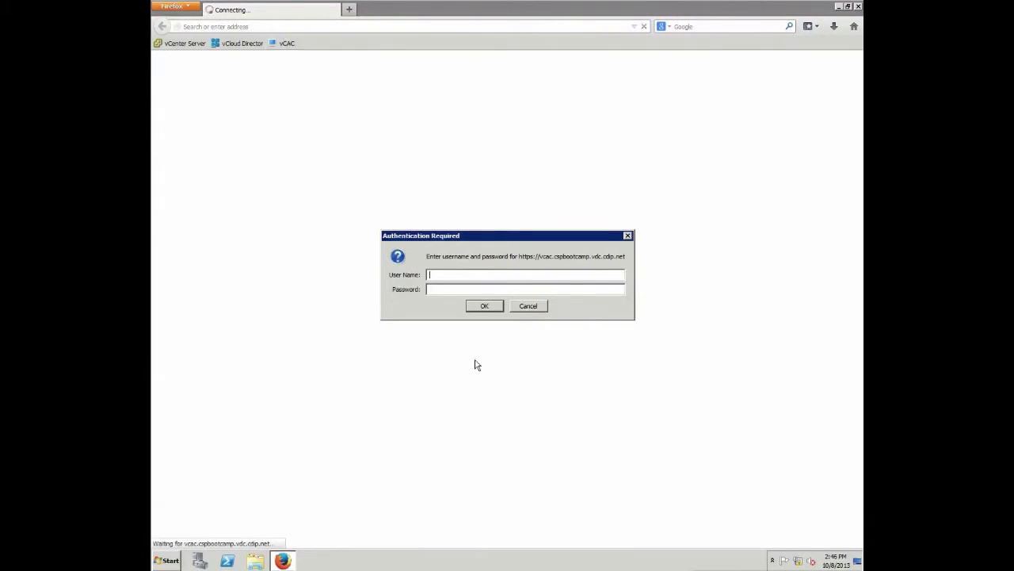
Log in to vCloud Automation Center with the vCAC admin account and its password.
{"action": "type", "text": "cspbootcamp\\vcacadmin"}
{"action": "key", "text": "Tab"}
{"action": "type", "text": "VMware1!1!"}
{"action": "key", "text": "Return"}
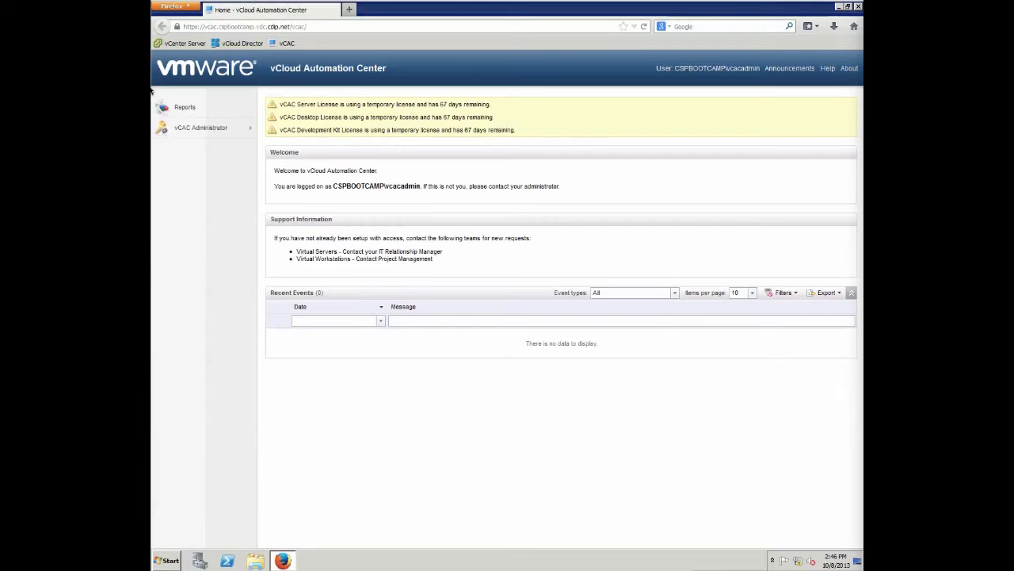
Go to vCAC Administrator > Enterprise Groups and cancel a new enterprise group form.
{"action": "mouse_move", "coordinate": [223, 133]}
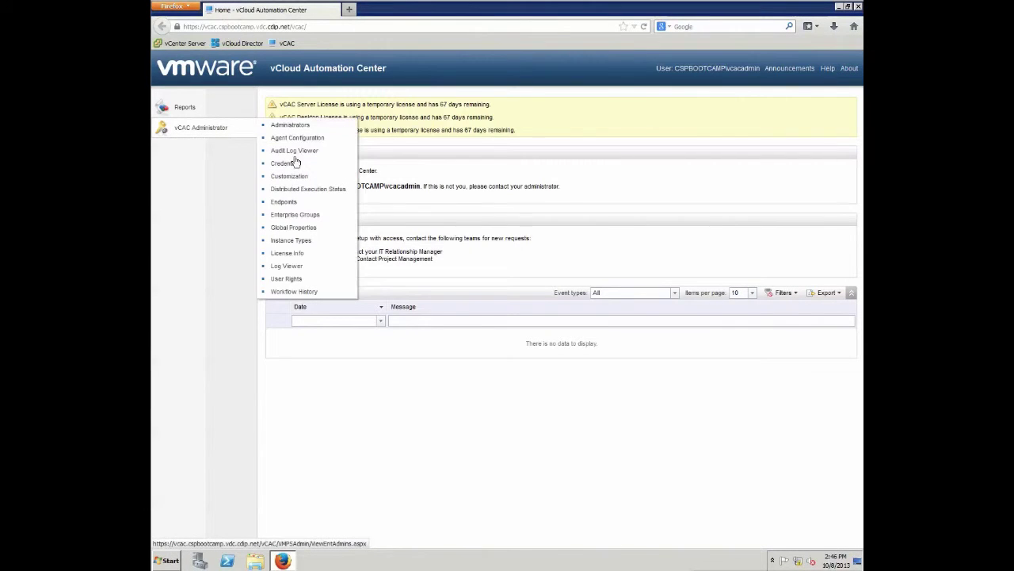
{"action": "left_click", "coordinate": [315, 216]}
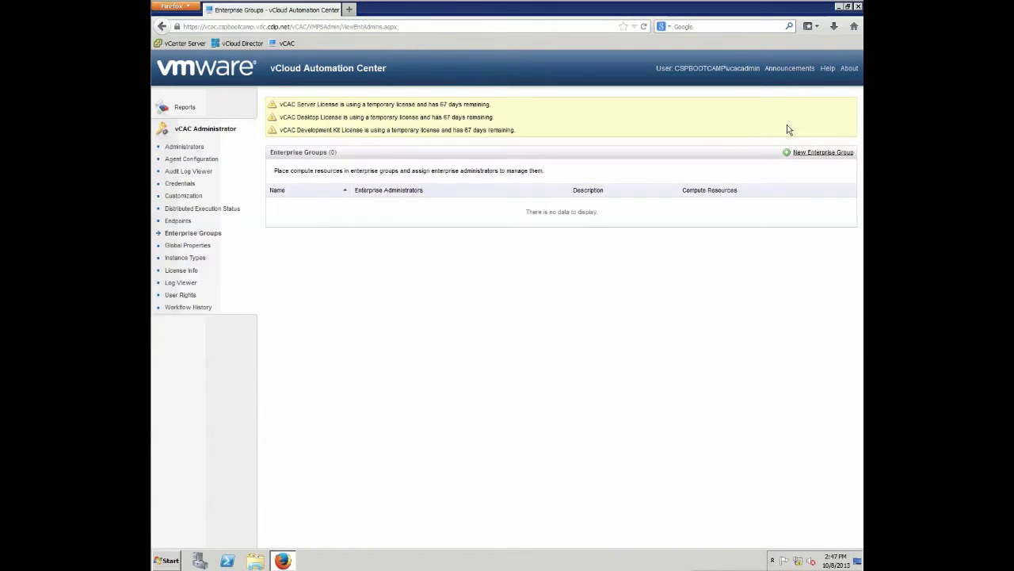
{"action": "left_click", "coordinate": [837, 154]}
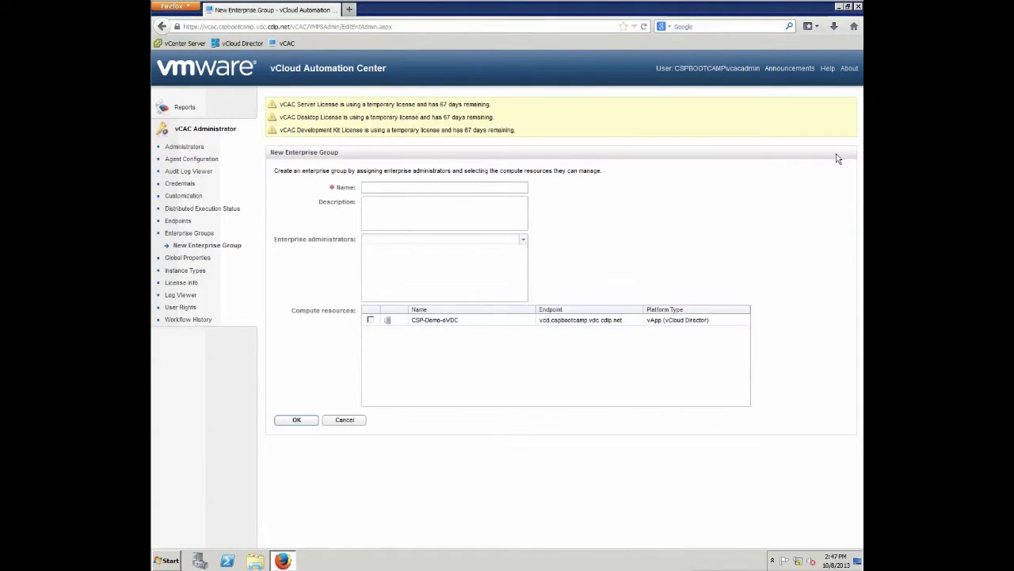
{"action": "left_click", "coordinate": [335, 424]}
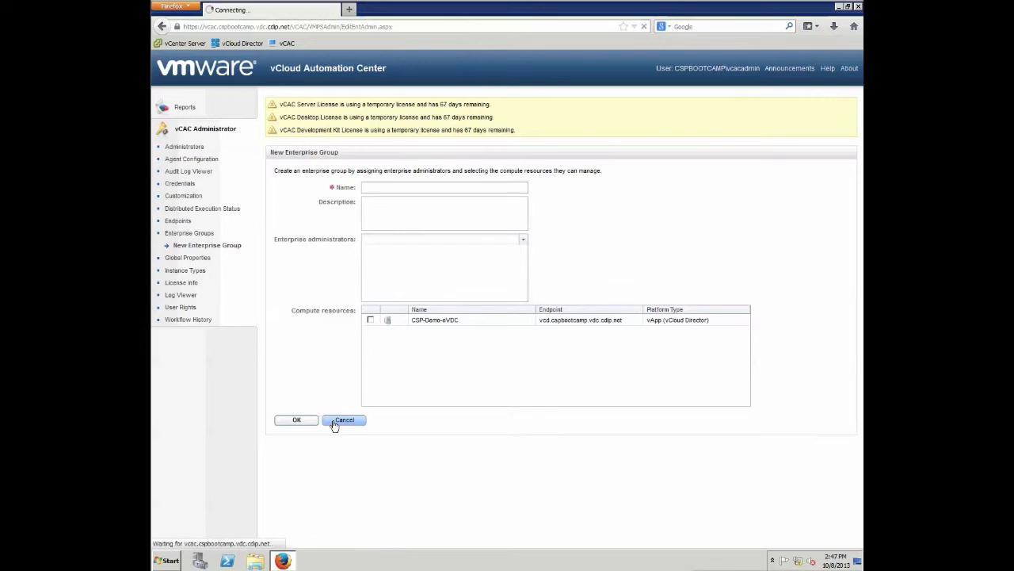
Re-save the vcs vSphere endpoint unchanged from Endpoints, then return to Enterprise Groups.
{"action": "left_click", "coordinate": [180, 222]}
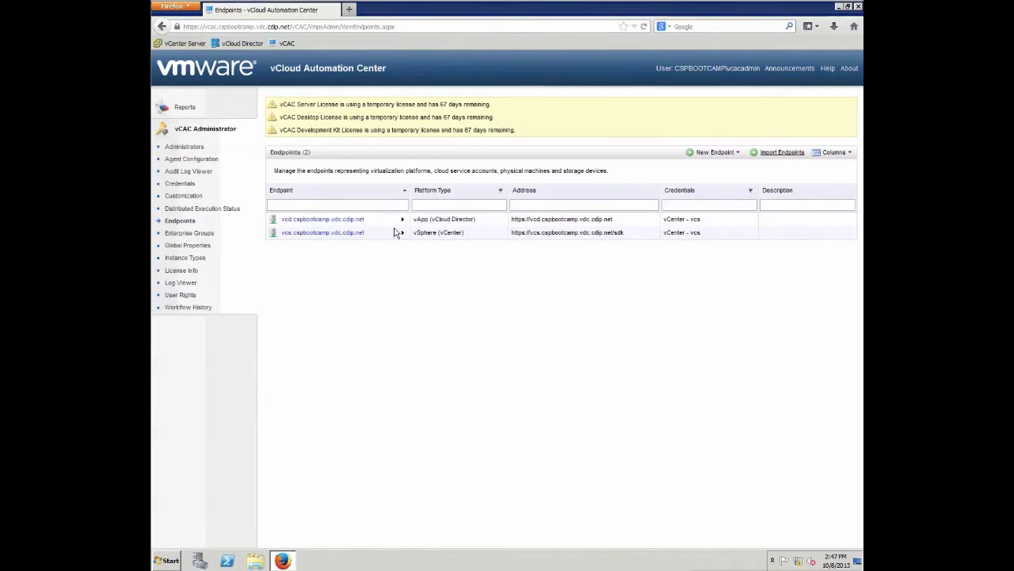
{"action": "left_click", "coordinate": [428, 236]}
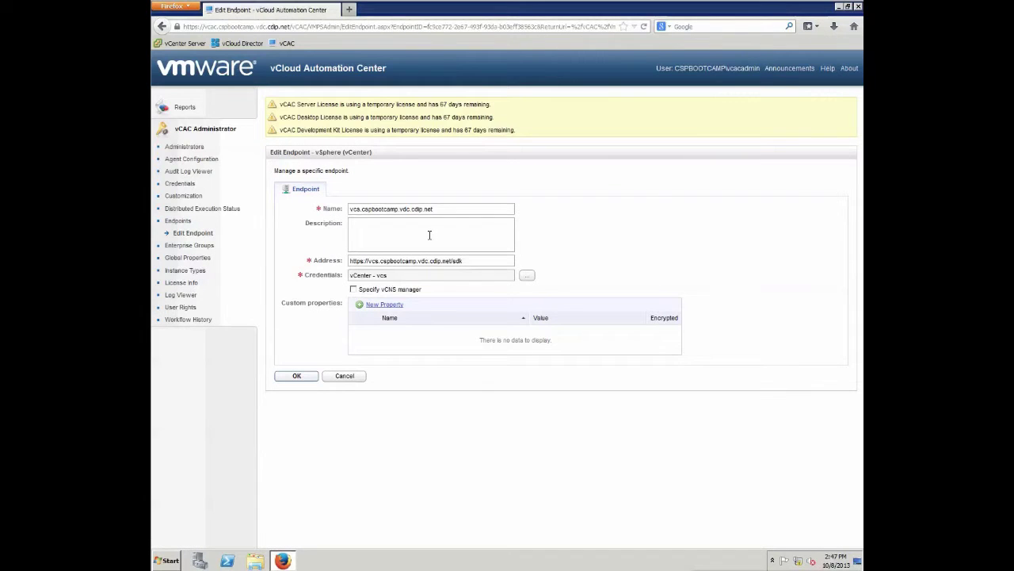
{"action": "left_click", "coordinate": [298, 378]}
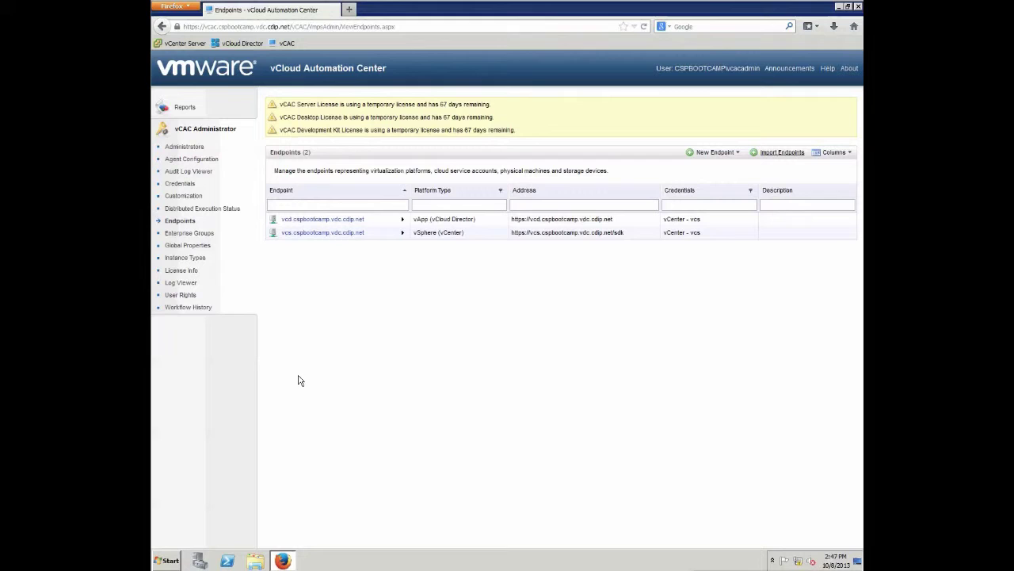
{"action": "left_click", "coordinate": [190, 233]}
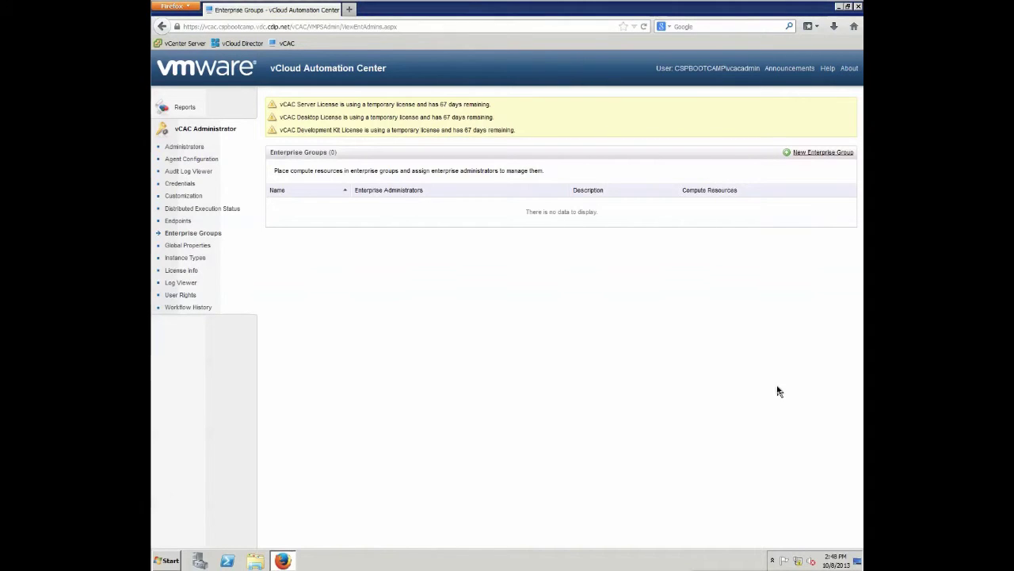
Create 'Virtual Enterprise Group' with the vCAC admin account as administrator and cluster as compute resource.
{"action": "left_click", "coordinate": [814, 155]}
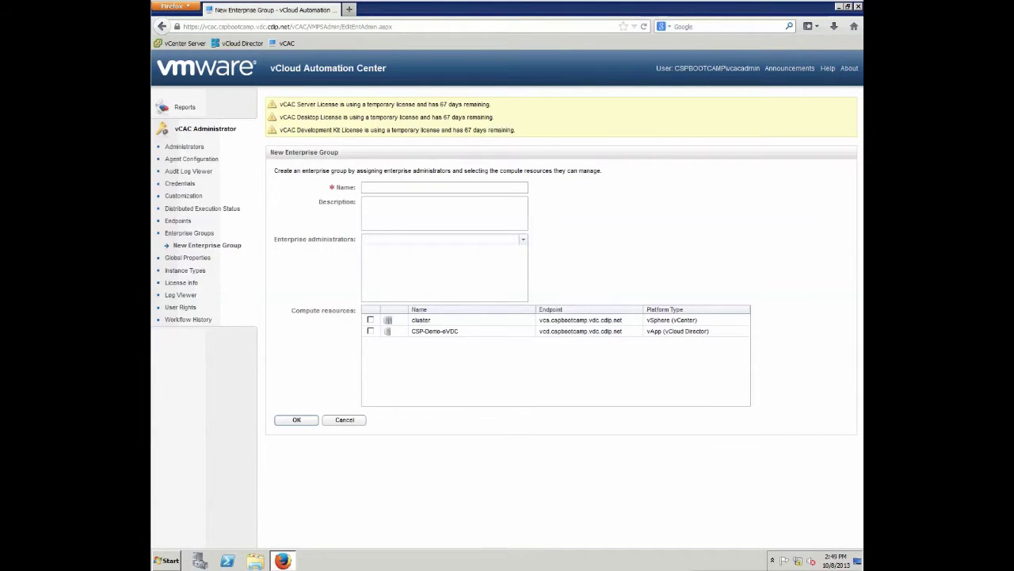
{"action": "left_click", "coordinate": [441, 185]}
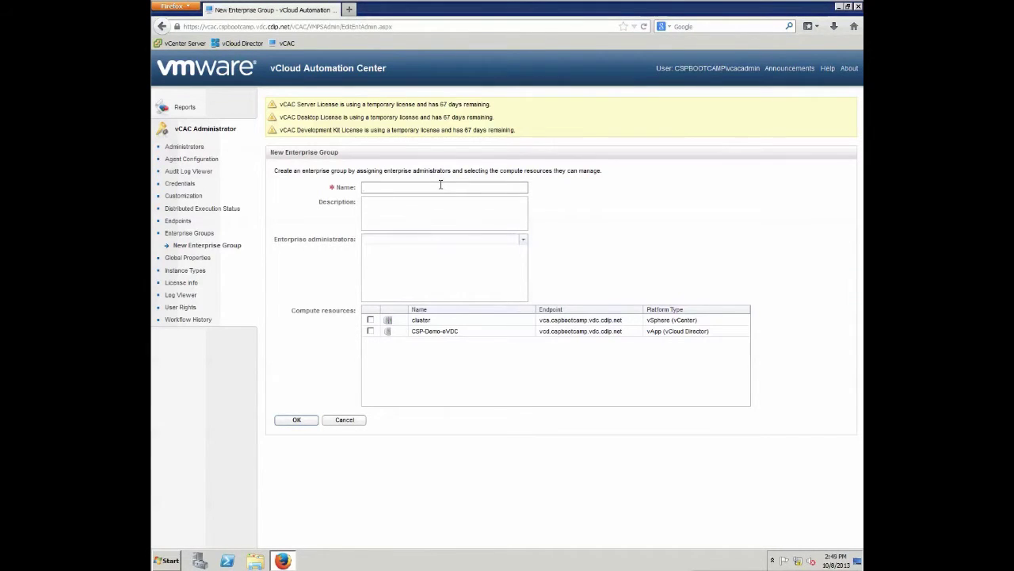
{"action": "type", "text": "Virtual Enterprise Group"}
{"action": "key", "text": "Tab"}
{"action": "key", "text": "Tab"}
{"action": "type", "text": "c"}
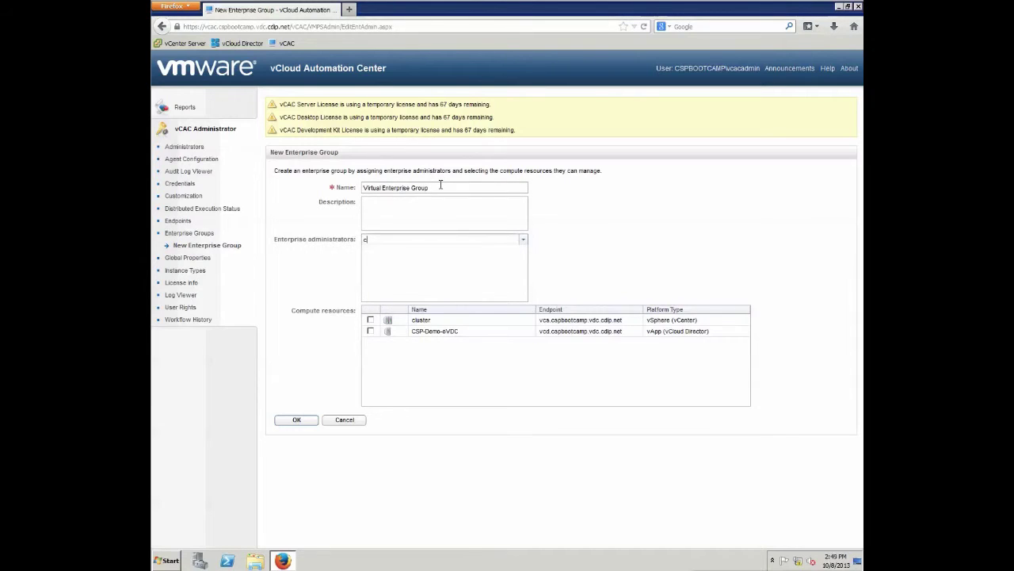
{"action": "type", "text": "spbootcamp\\vcacadmin"}
{"action": "key", "text": "Return"}
{"action": "left_click", "coordinate": [372, 320]}
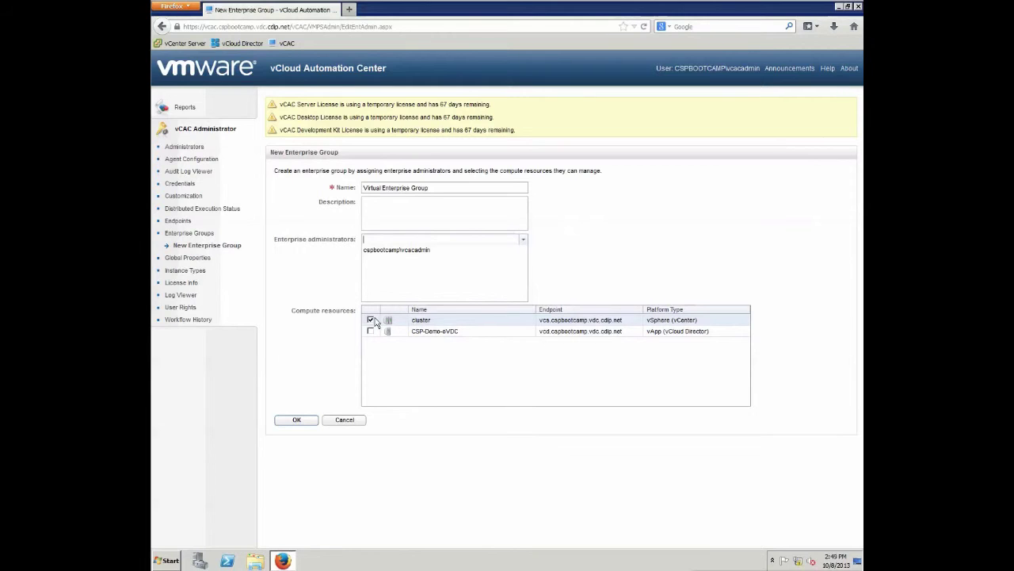
{"action": "left_click", "coordinate": [291, 422]}
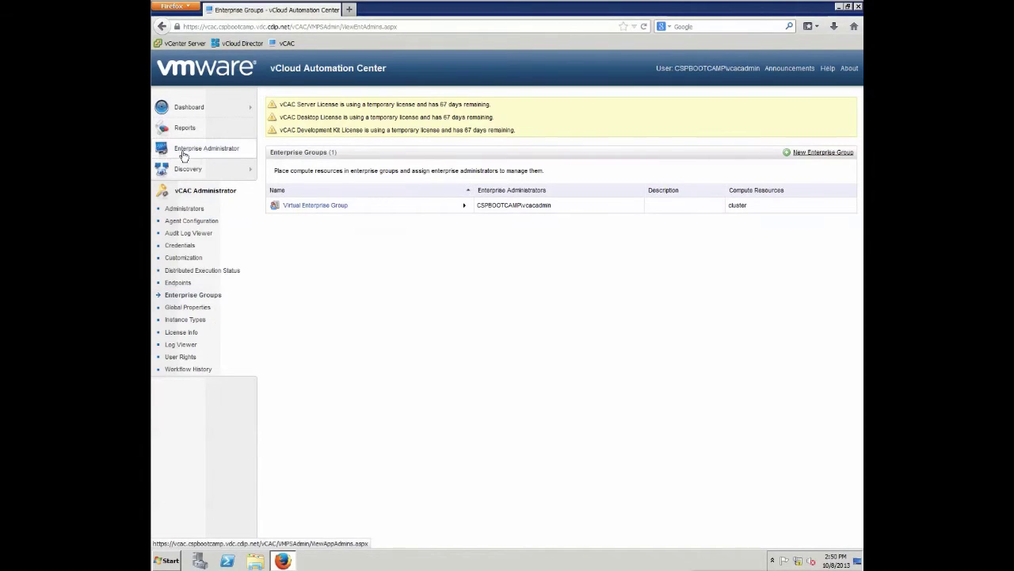
Show Enterprise Administrator > Compute Resources, listing cluster on the vcs endpoint.
{"action": "mouse_move", "coordinate": [190, 151]}
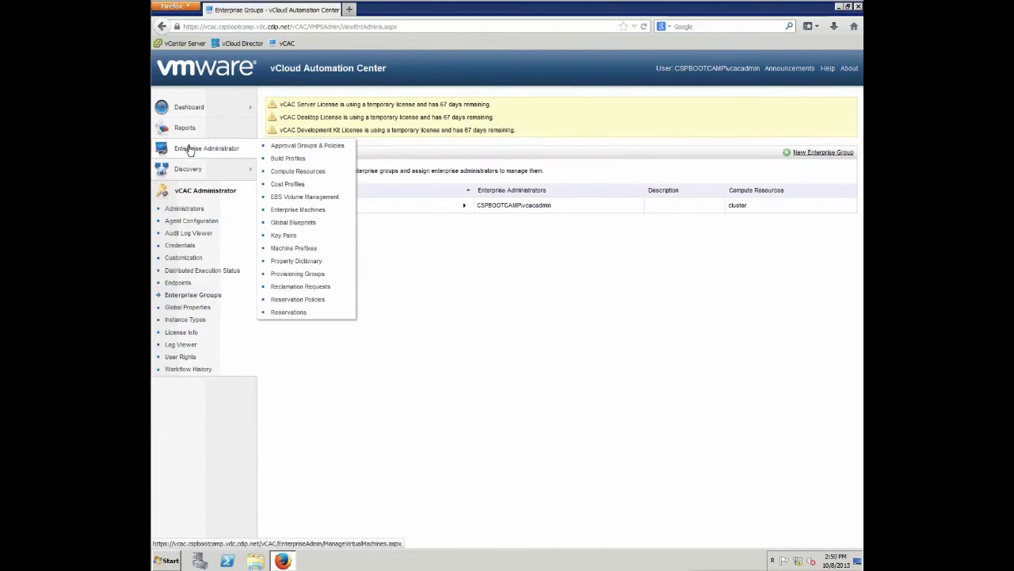
{"action": "left_click", "coordinate": [332, 170]}
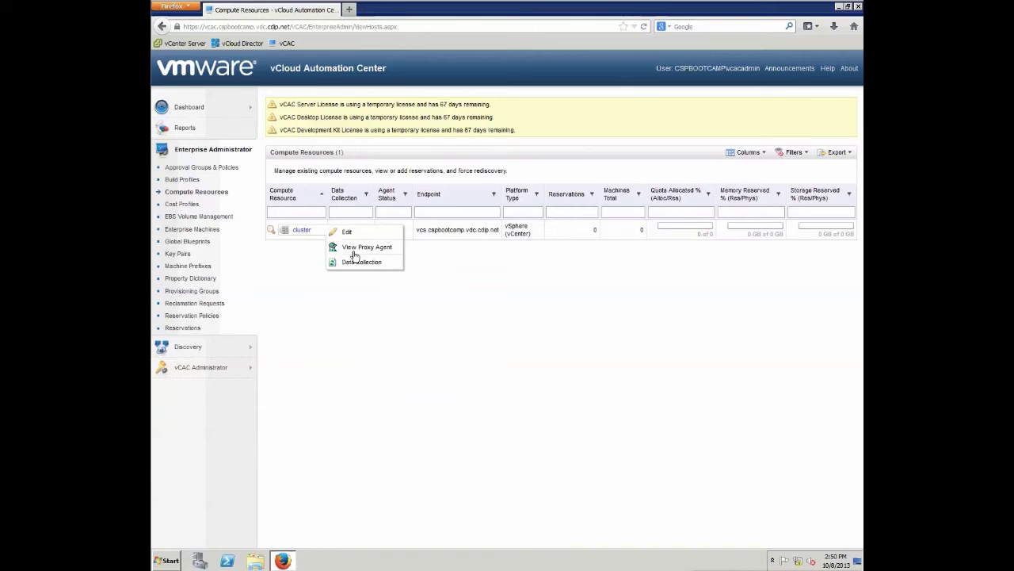
Run data collection on cluster and refresh until Inventory shows Succeeded at 2:51 PM.
{"action": "mouse_move", "coordinate": [317, 231]}
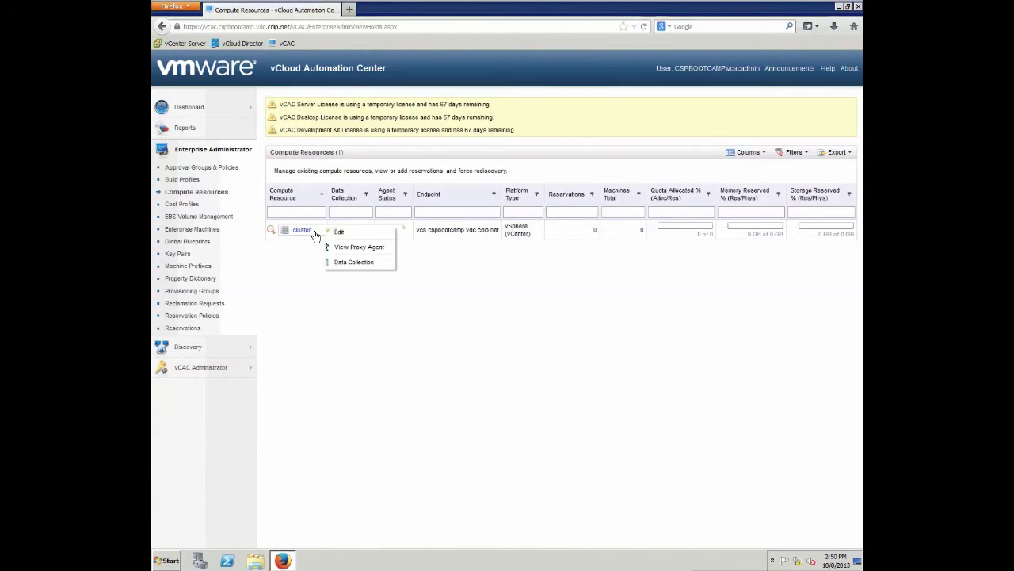
{"action": "left_click", "coordinate": [357, 264]}
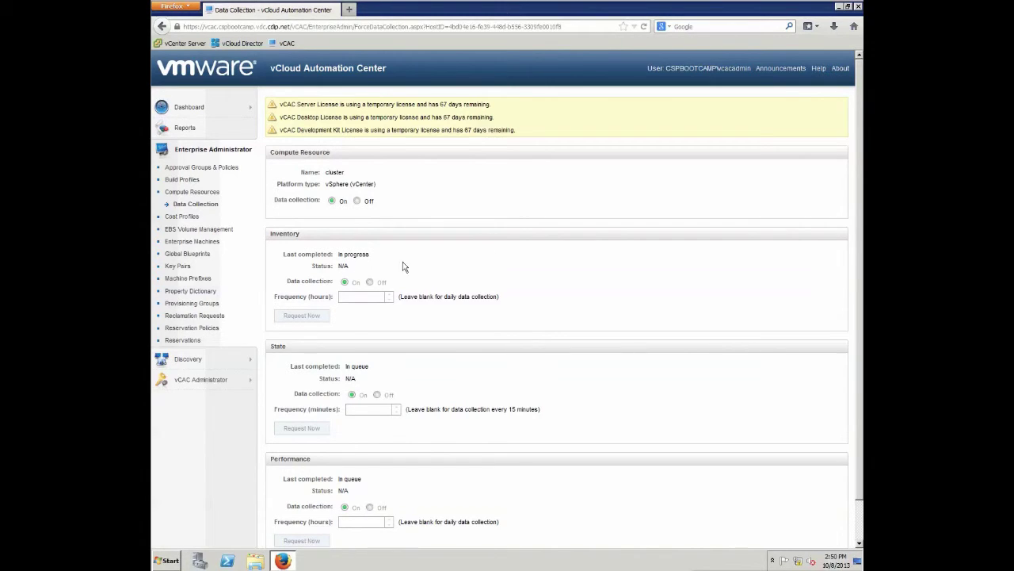
{"action": "scroll", "coordinate": [391, 261], "scroll_direction": "down", "scroll_amount": 1}
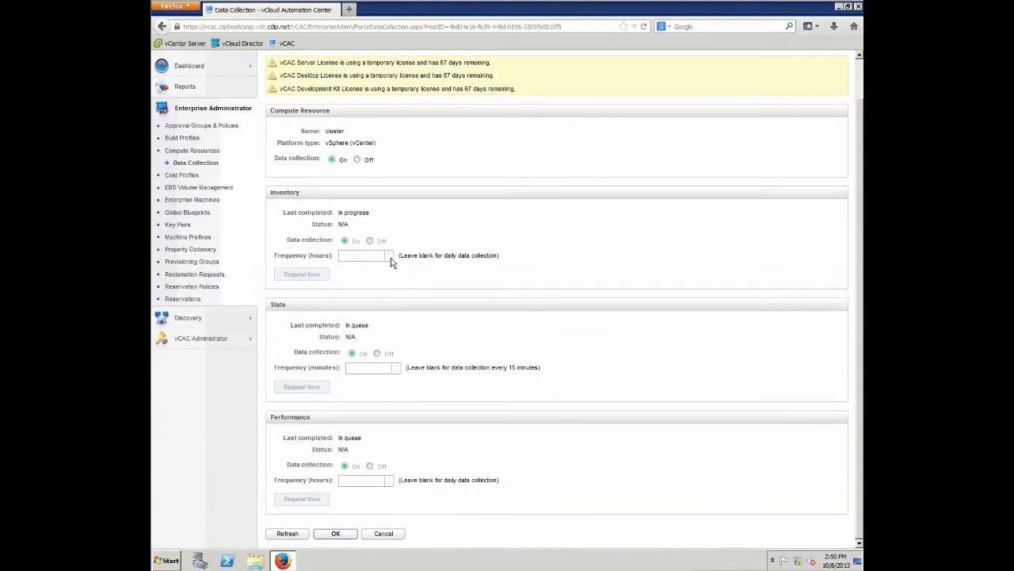
{"action": "left_click", "coordinate": [289, 534]}
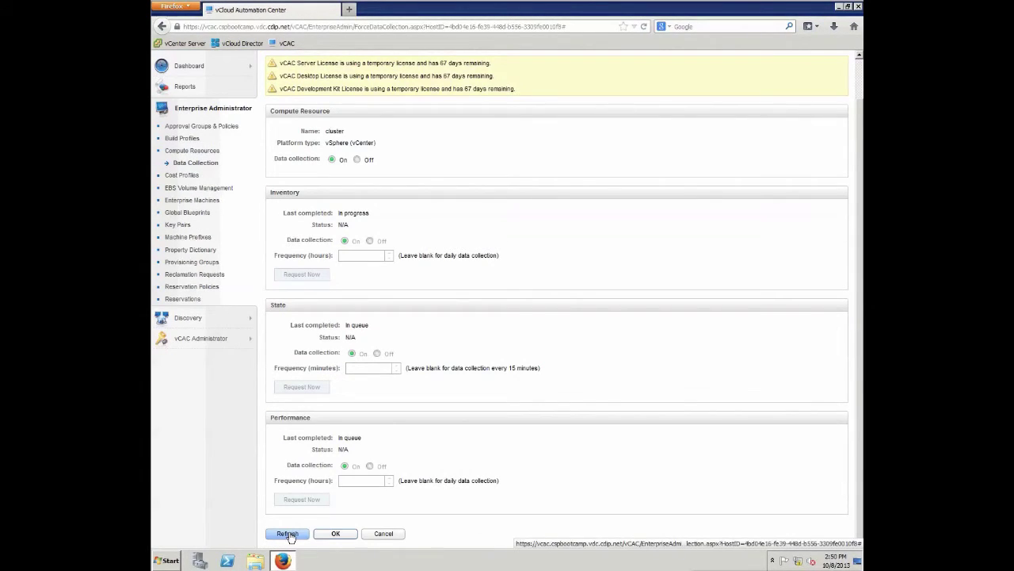
{"action": "left_click", "coordinate": [289, 534]}
{"action": "left_click", "coordinate": [287, 533]}
{"action": "left_click", "coordinate": [287, 535]}
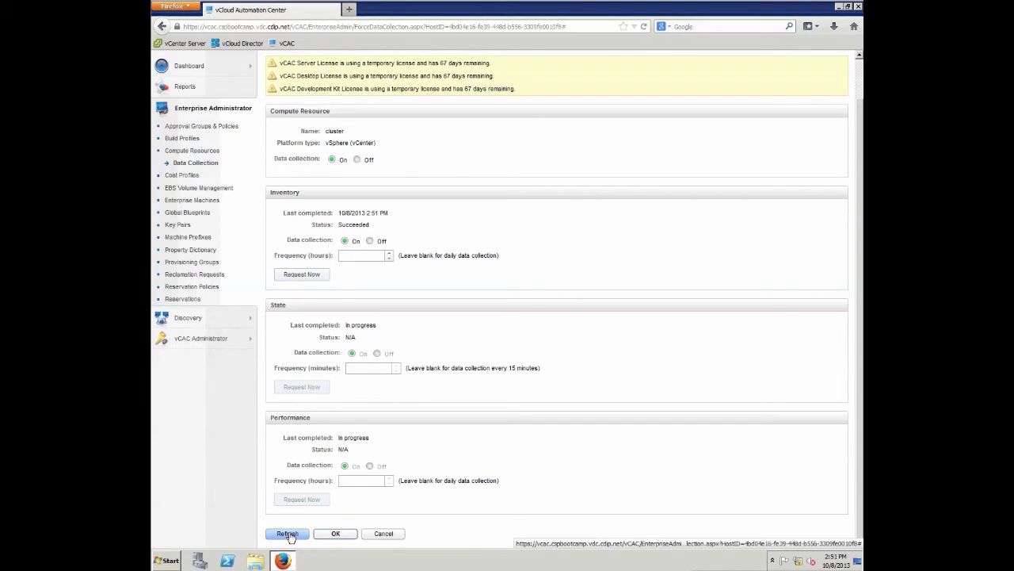
Refresh until the cluster's State and Performance collections also show Succeeded at 2:51 PM.
{"action": "left_click", "coordinate": [288, 534]}
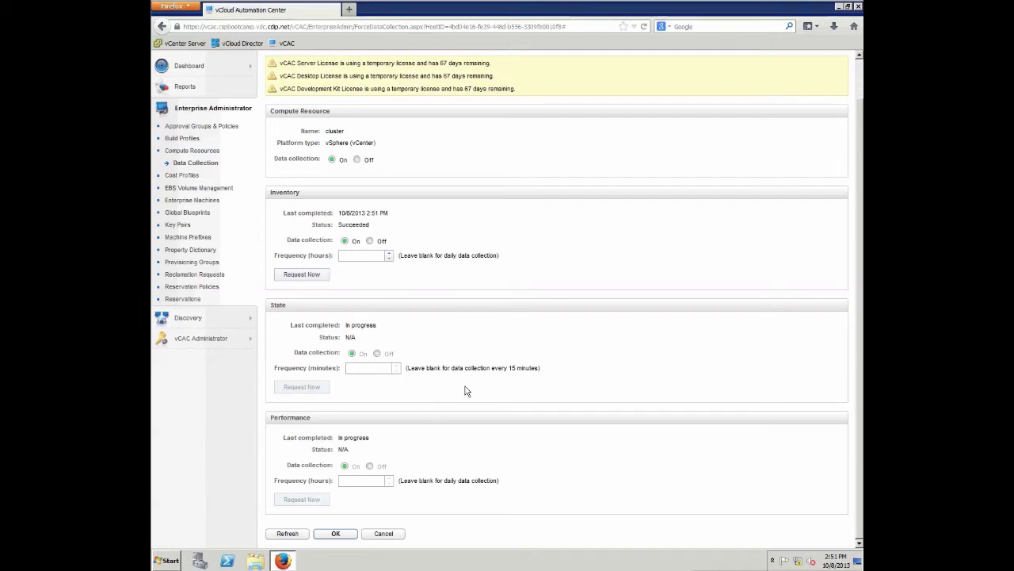
{"action": "left_click", "coordinate": [287, 535]}
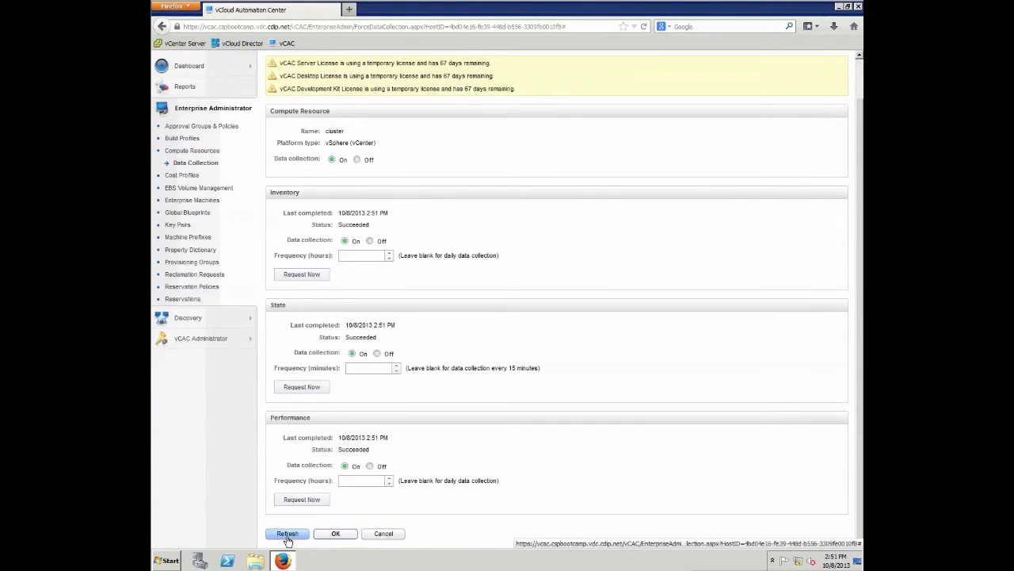